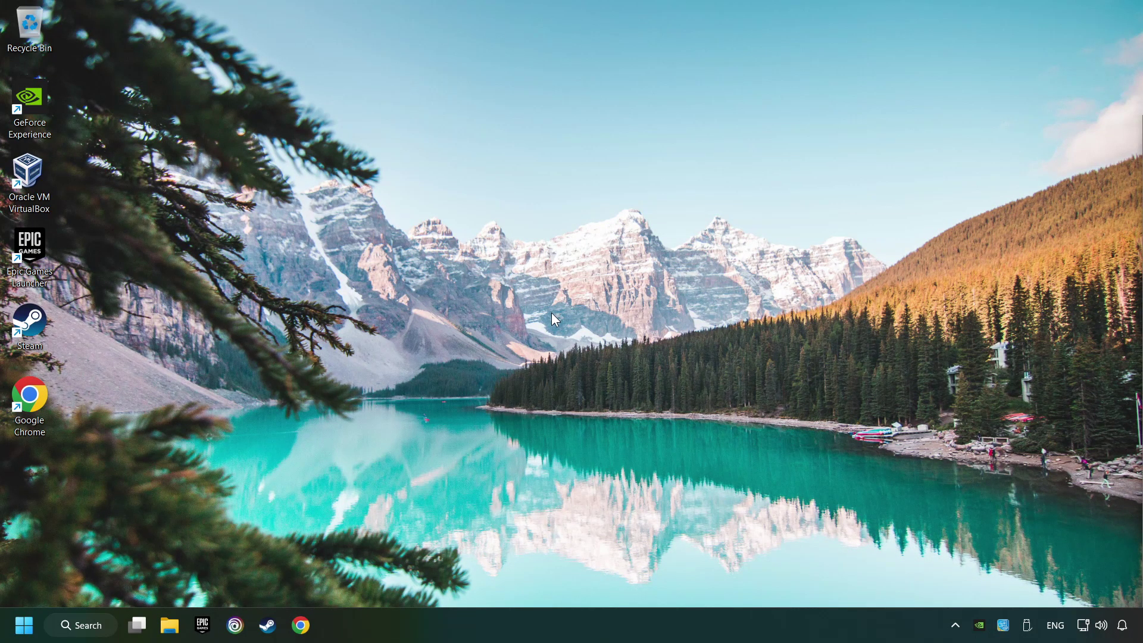
- Make the USB Audio Device speaker the sound output in Quick Settings and close the flyout
click(1106, 628)
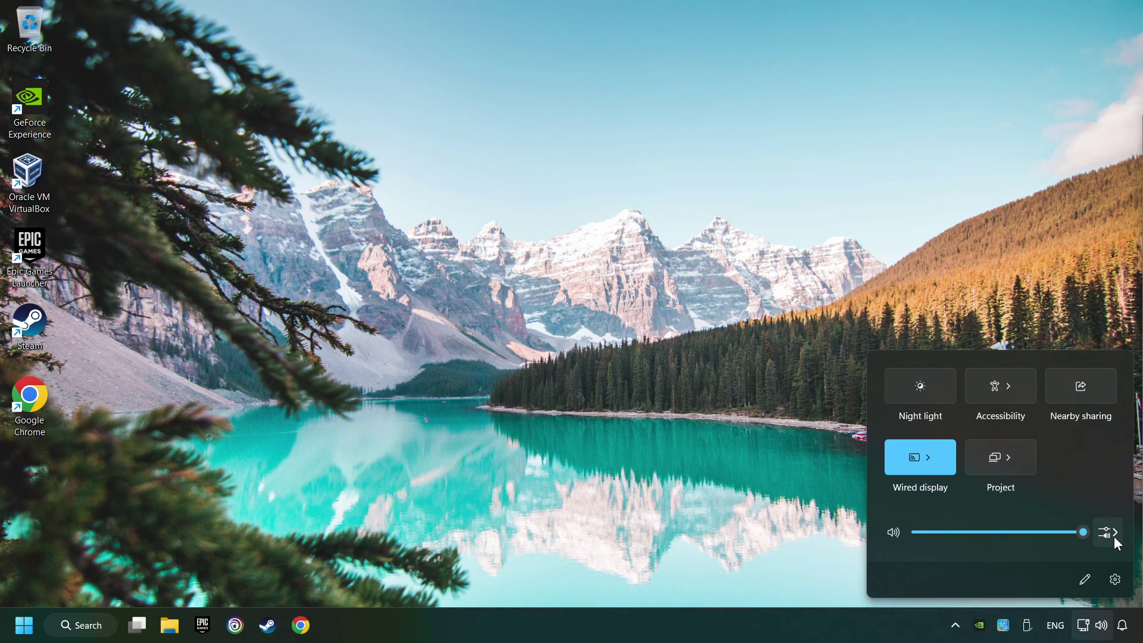
click(1108, 533)
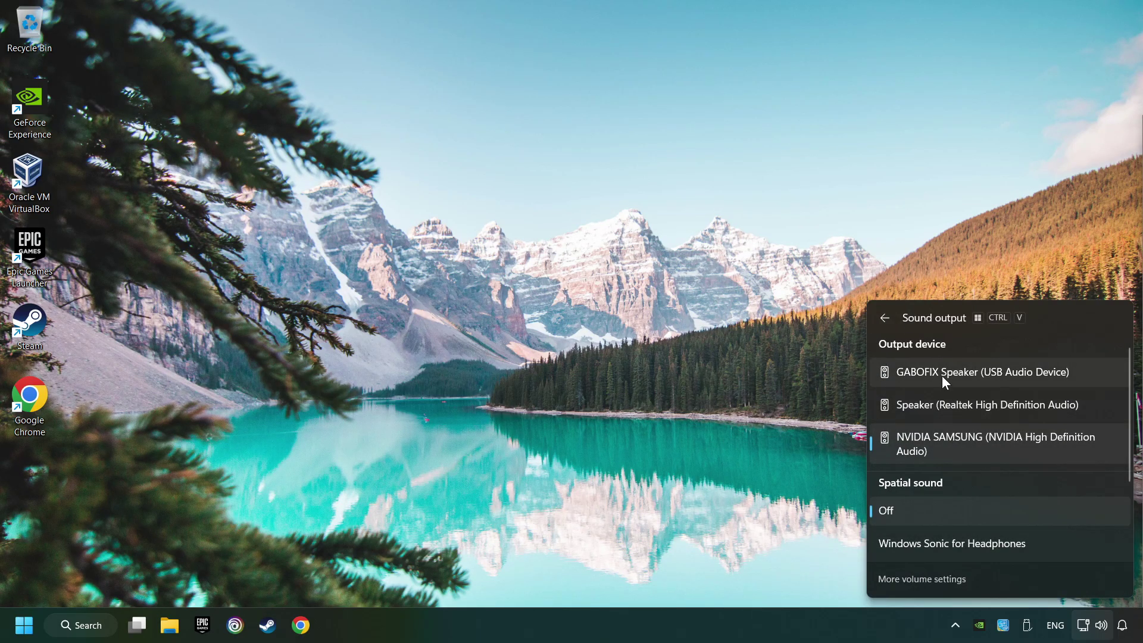
click(1094, 372)
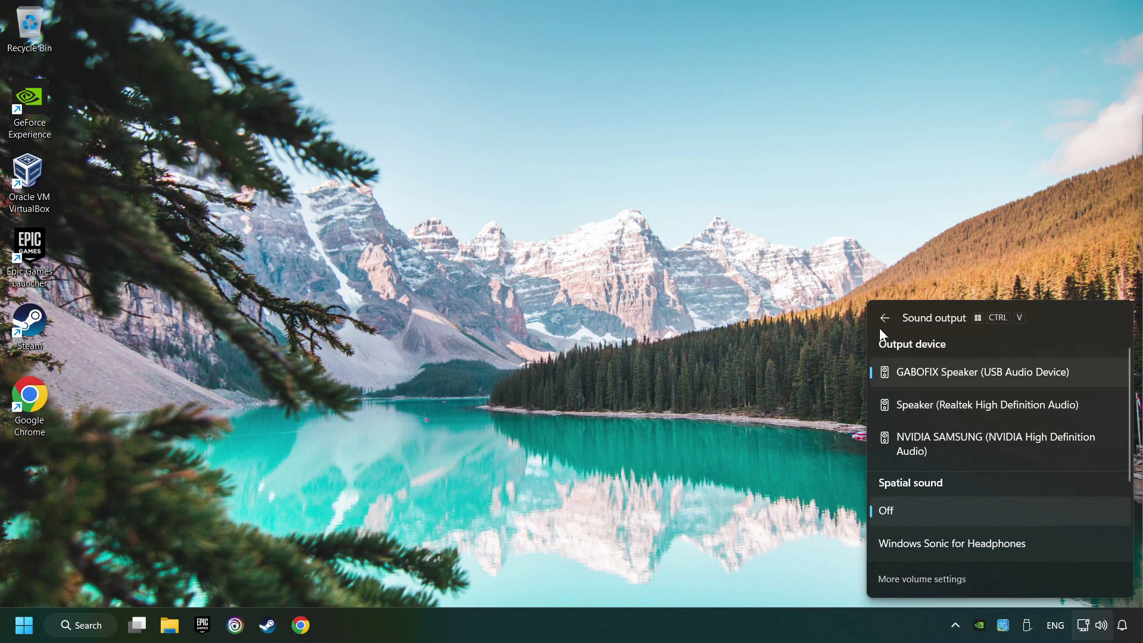
click(571, 311)
- Bring up the power options from the Start menu
click(24, 625)
click(433, 573)
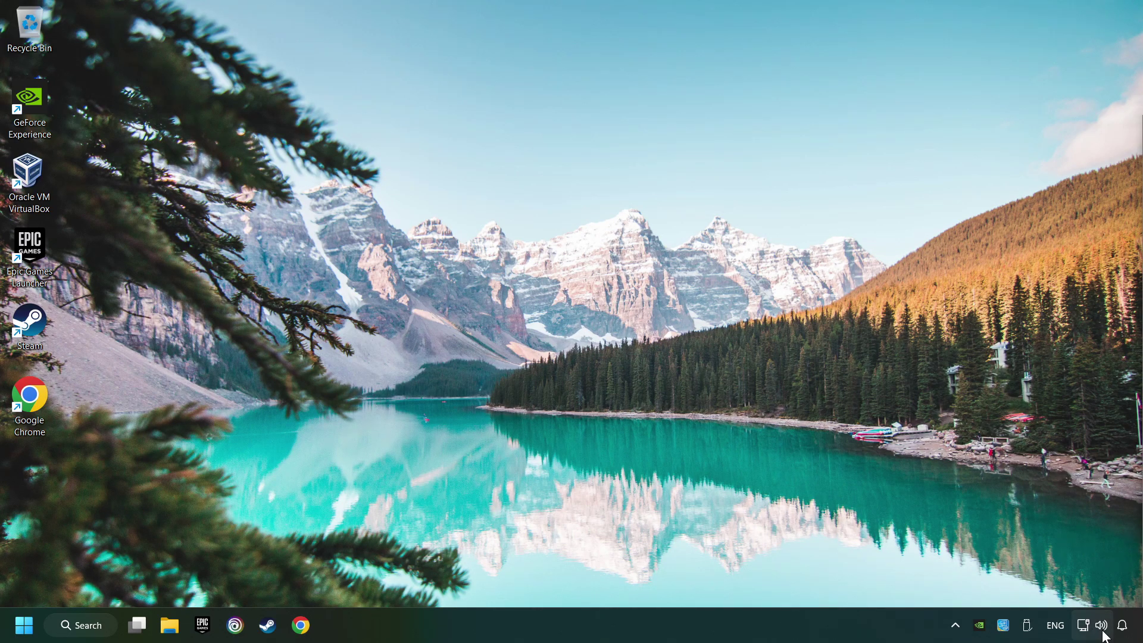
- Reset sound devices and app volumes to recommended defaults in the Volume mixer
right_click(1102, 625)
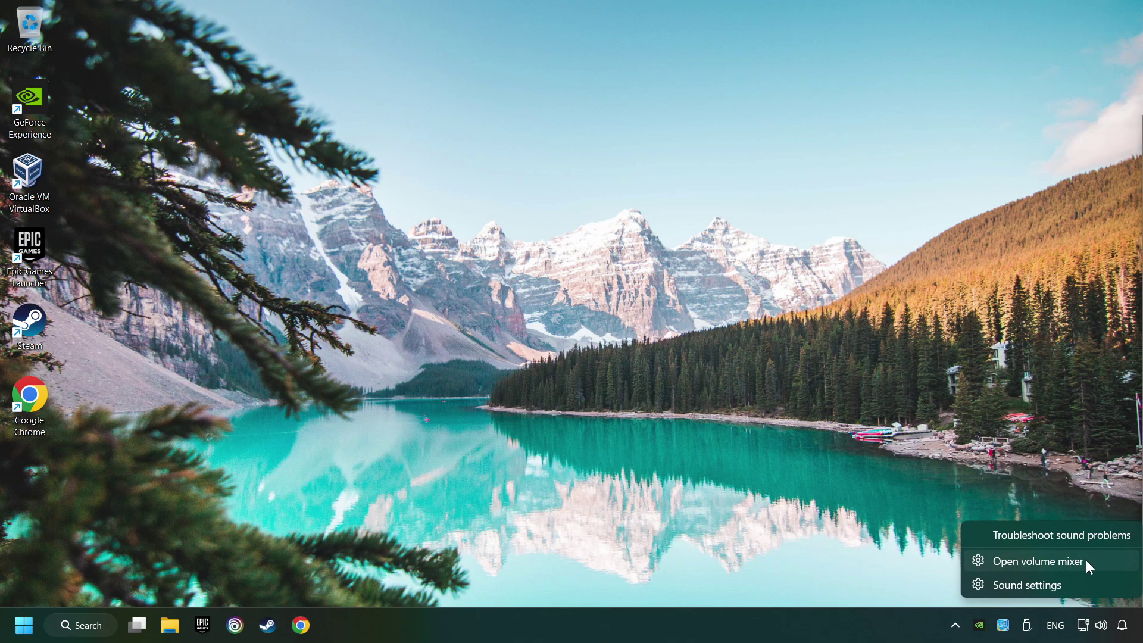
click(1079, 563)
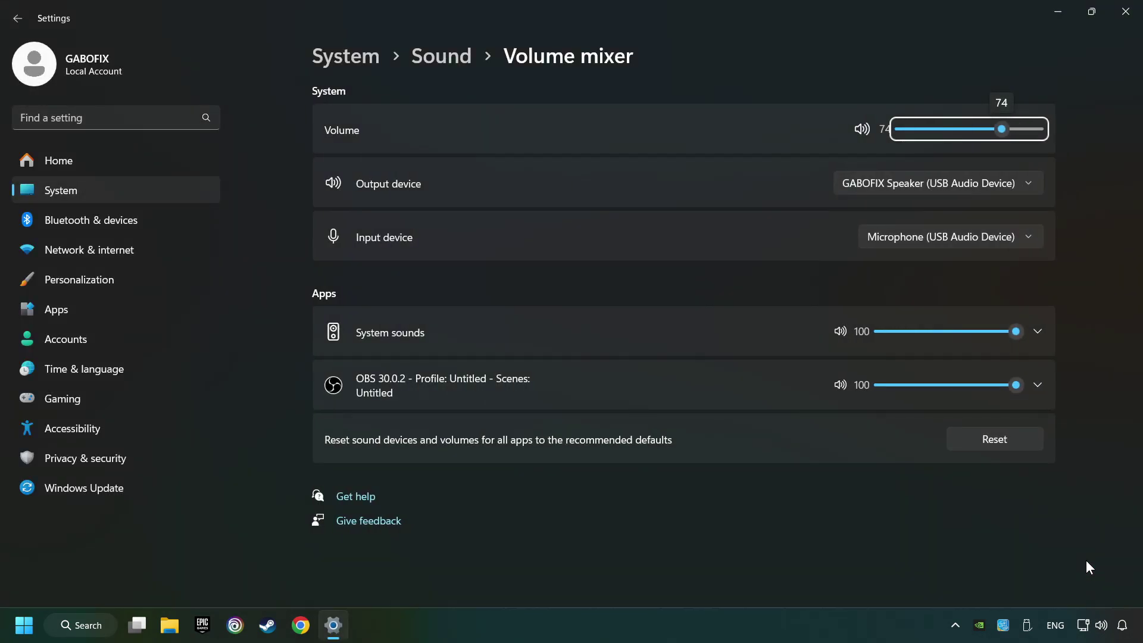
click(1025, 440)
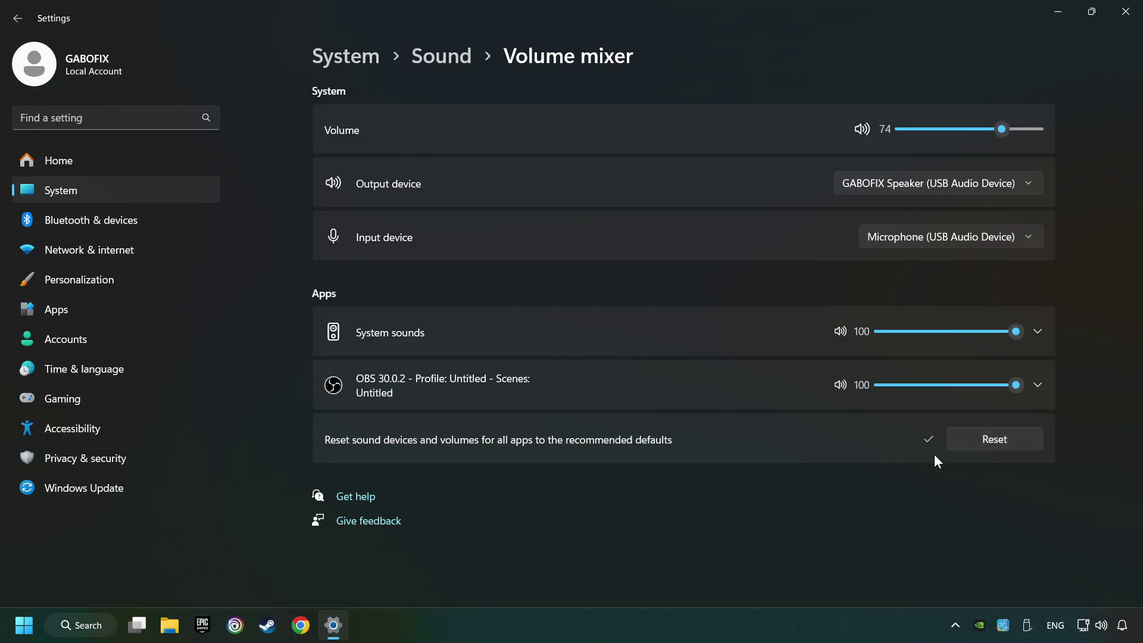
- Reopen Sound settings from the tray and nudge the output volume slider, settling at 73
click(1119, 19)
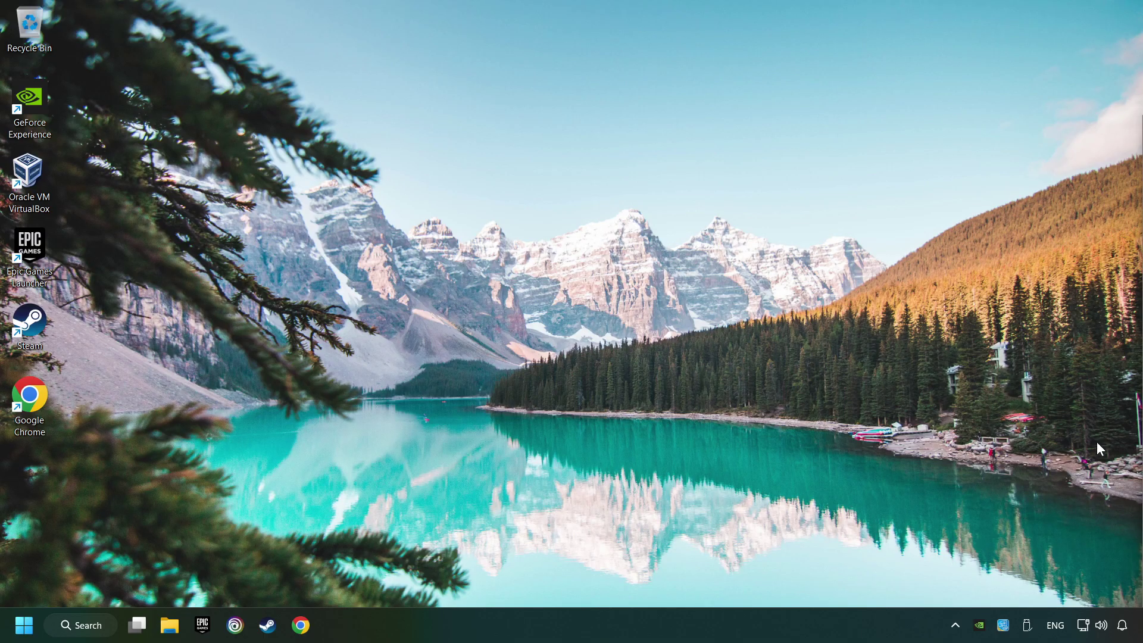
right_click(1104, 625)
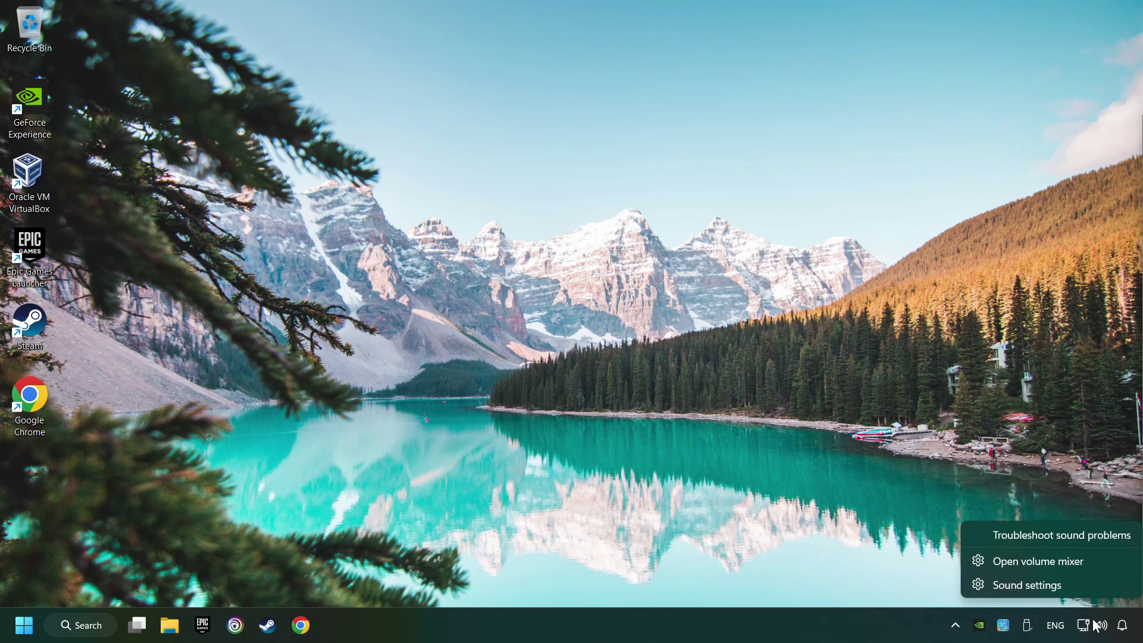
click(1073, 585)
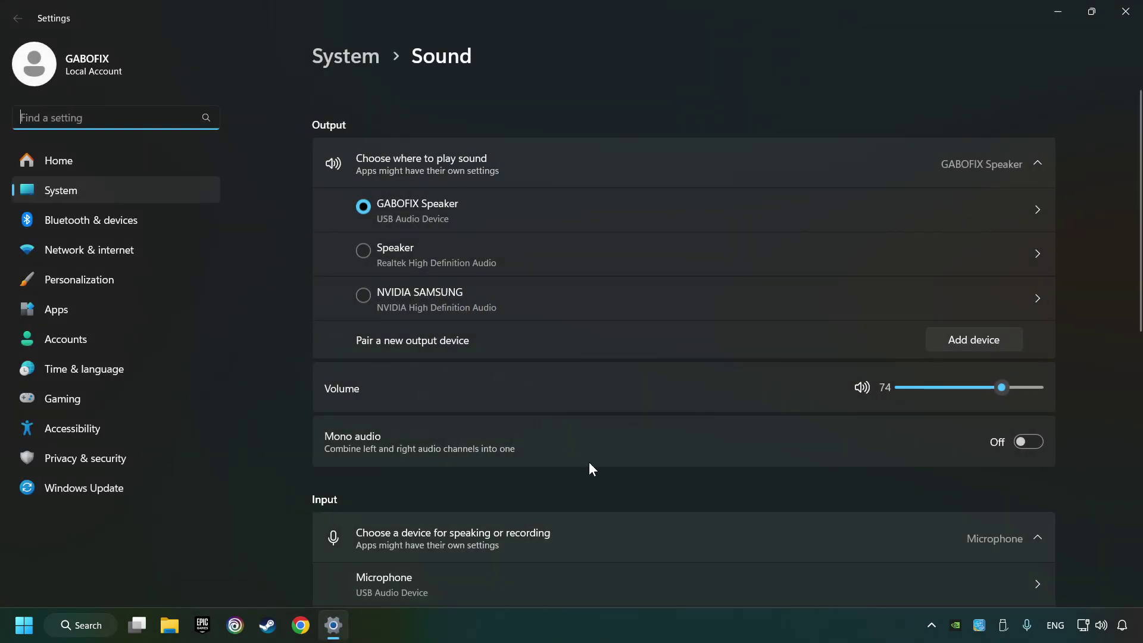
click(358, 210)
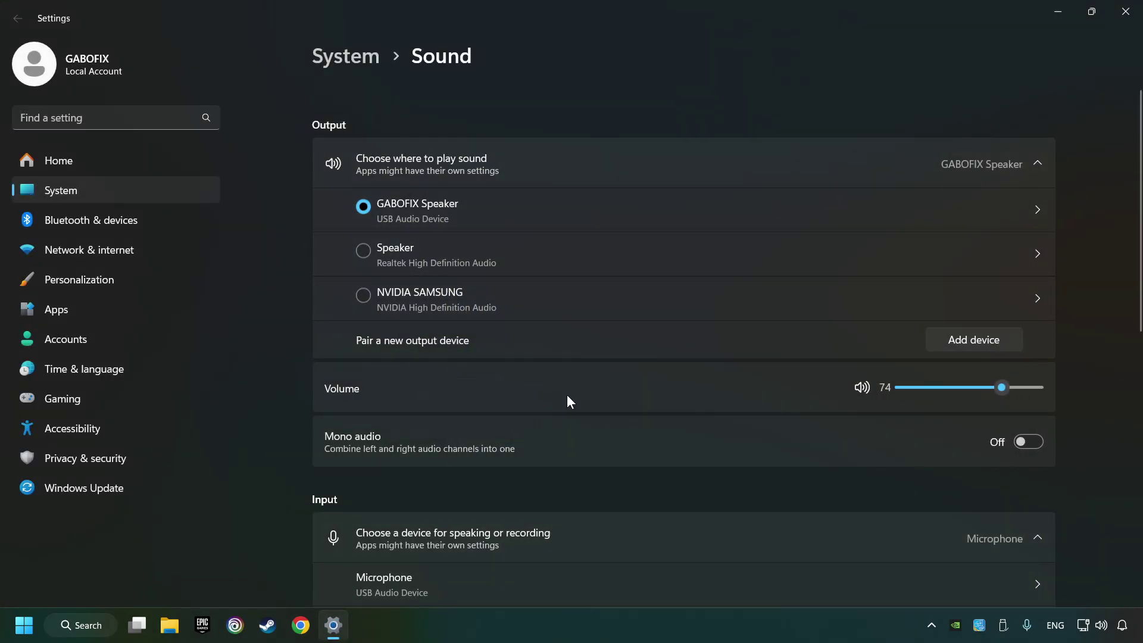
drag(1006, 385, 1002, 389)
scroll(276, 411, down, 3)
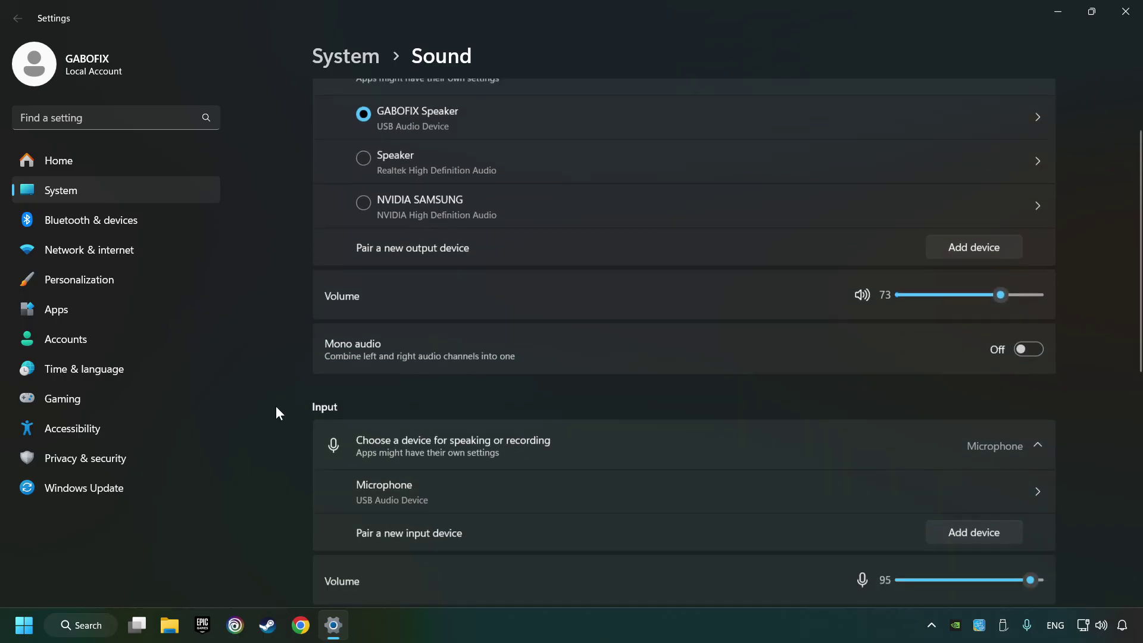
scroll(276, 411, down, 3)
scroll(274, 407, down, 1)
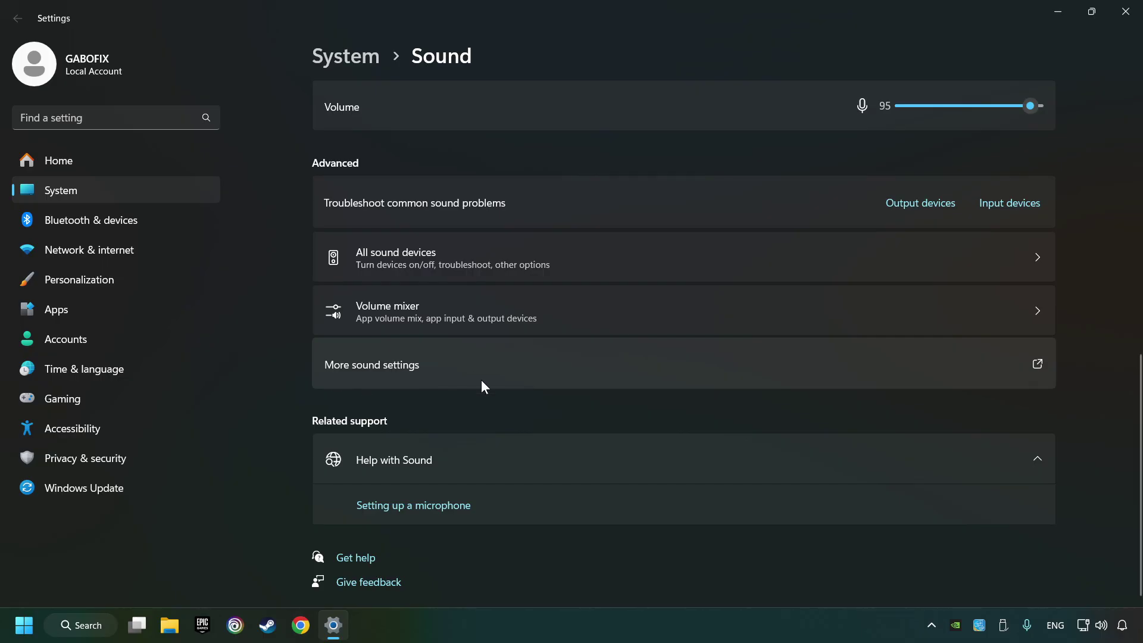
- Bring up More sound settings and centre the Sound control panel on screen
click(415, 374)
mouse_move(240, 75)
mouse_down()
mouse_move(468, 181)
mouse_move(595, 169)
mouse_up()
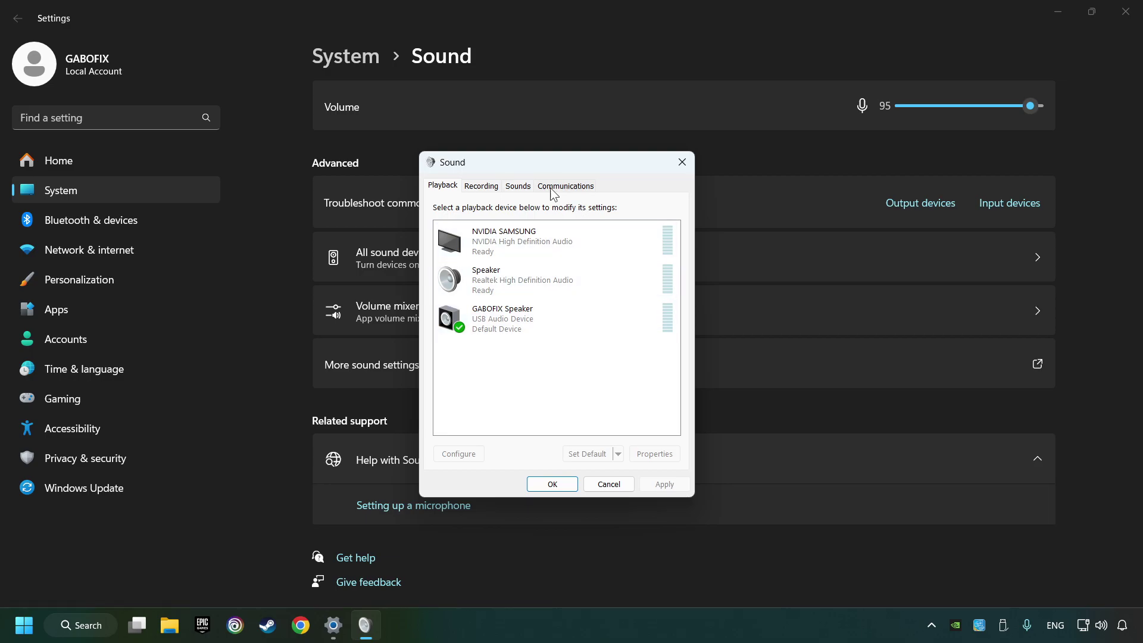
- Disable the NVIDIA SAMSUNG and Realtek Speaker playback devices, leaving only the USB speaker
right_click(601, 237)
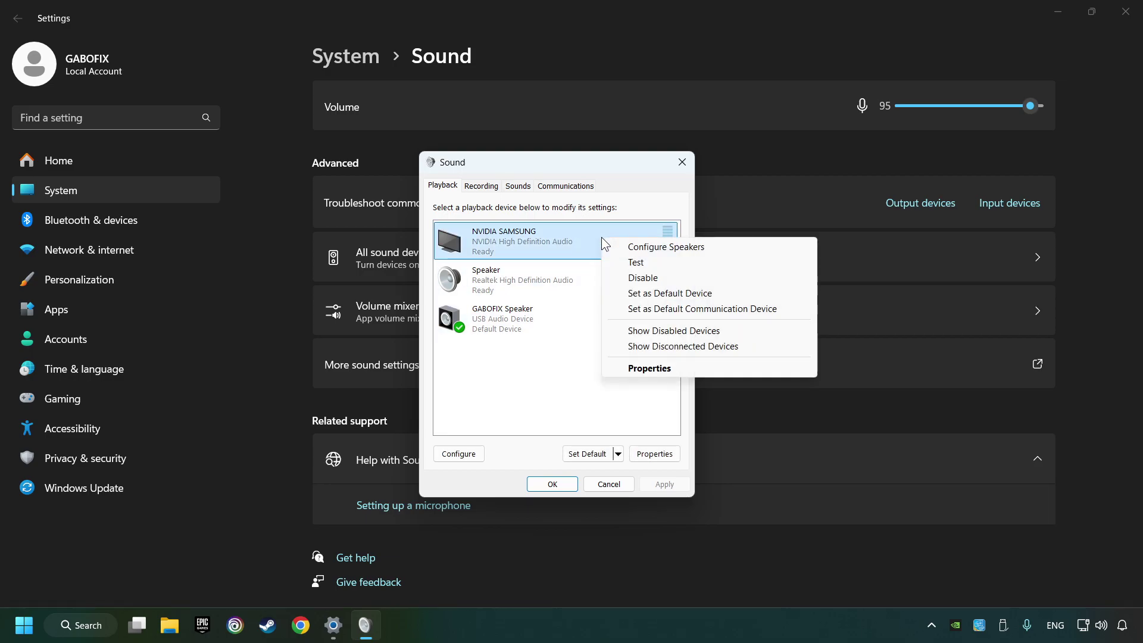
click(641, 279)
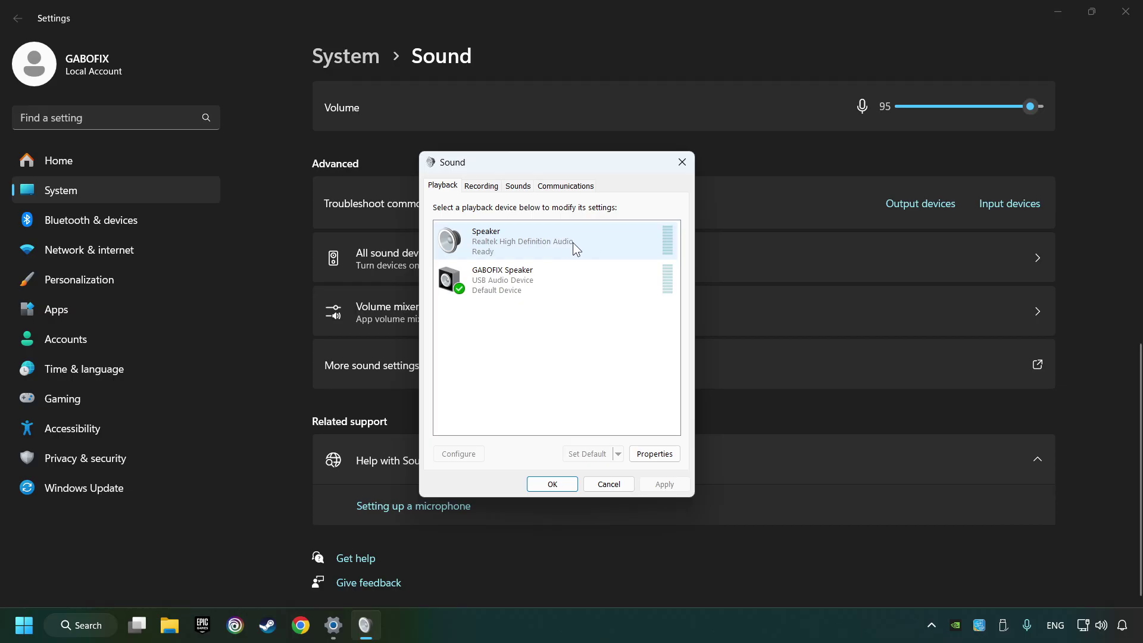
right_click(598, 243)
click(616, 285)
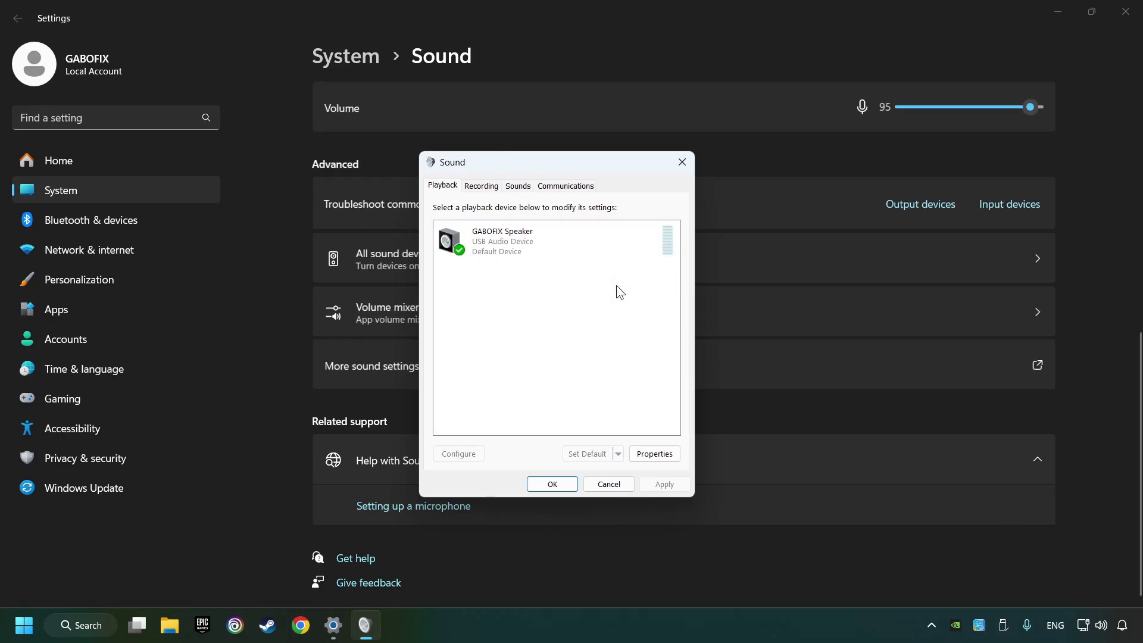
- Run the Configure wizard for the USB speaker, keeping Stereo through to Finish
click(551, 253)
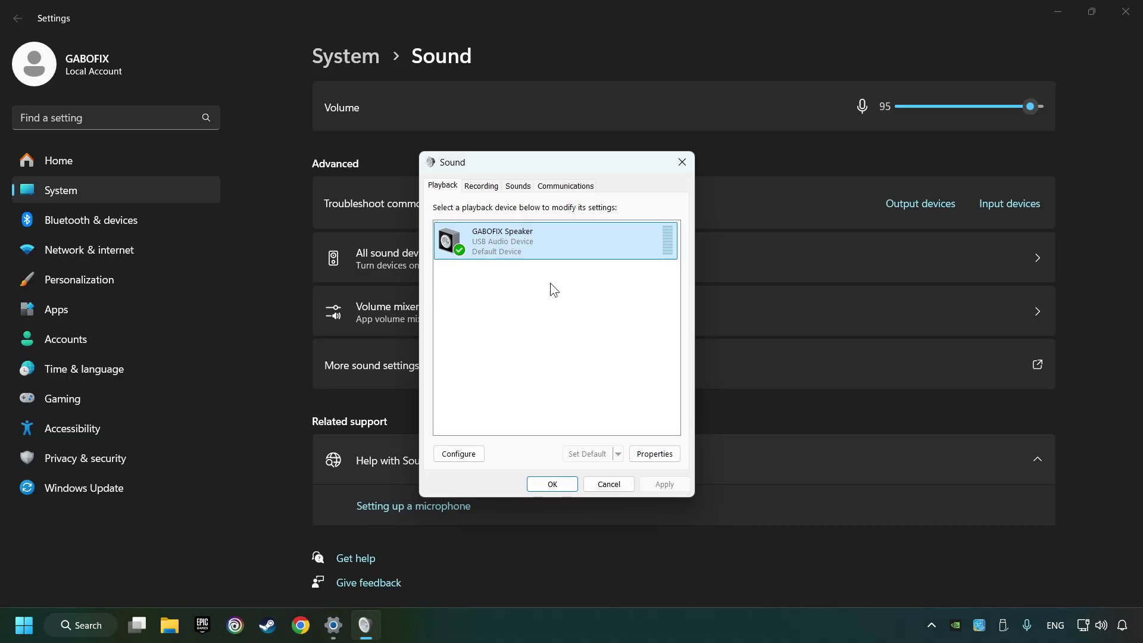
click(457, 459)
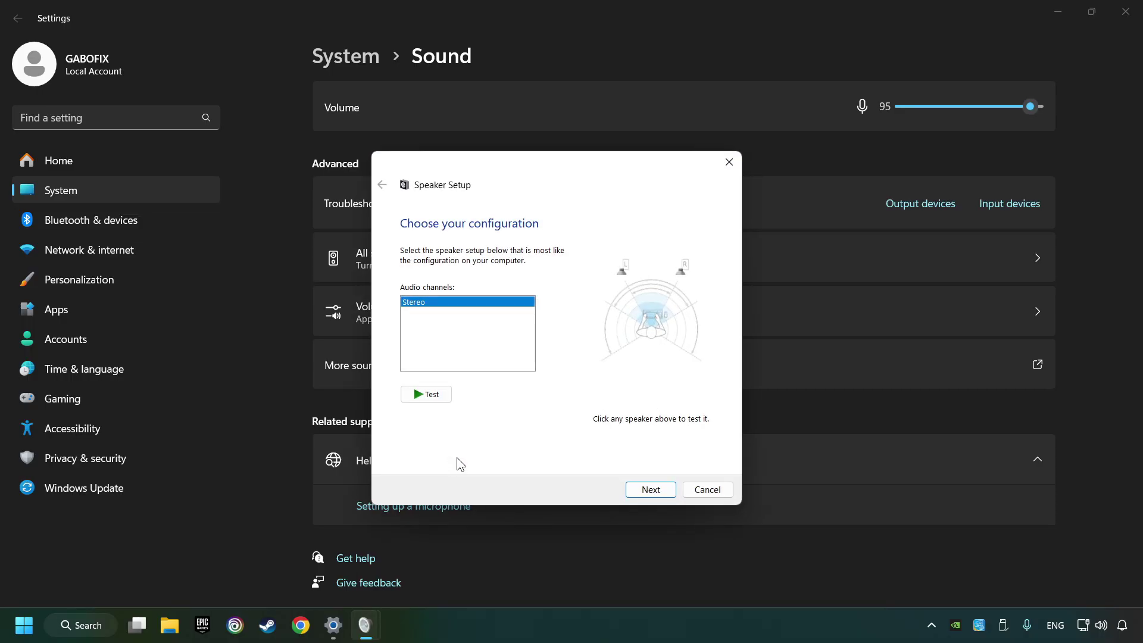
click(651, 491)
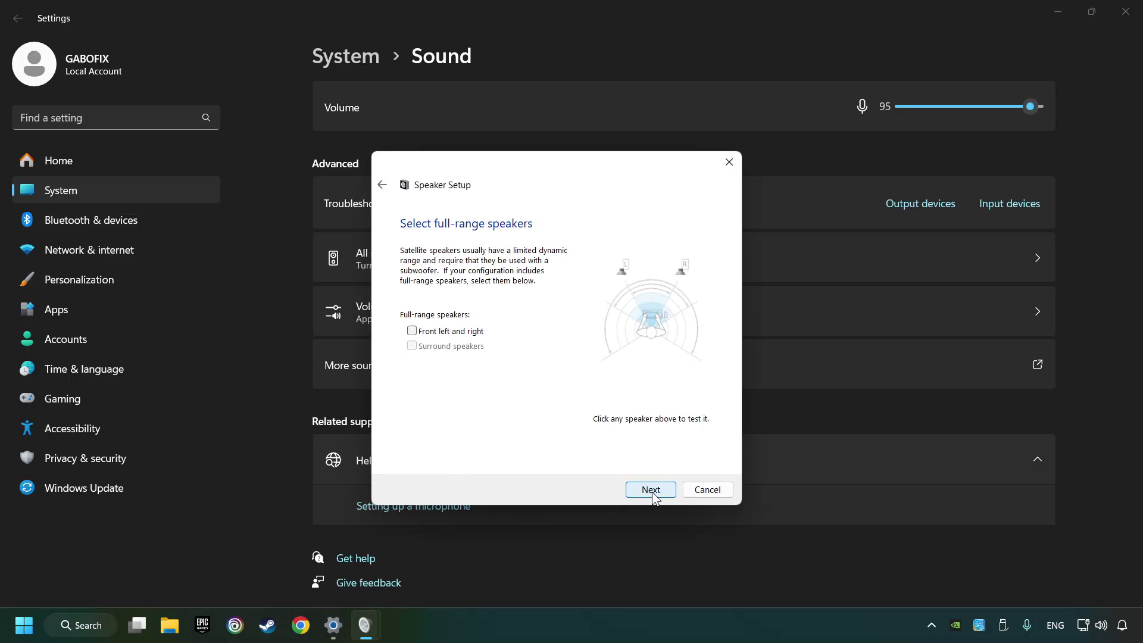
click(652, 490)
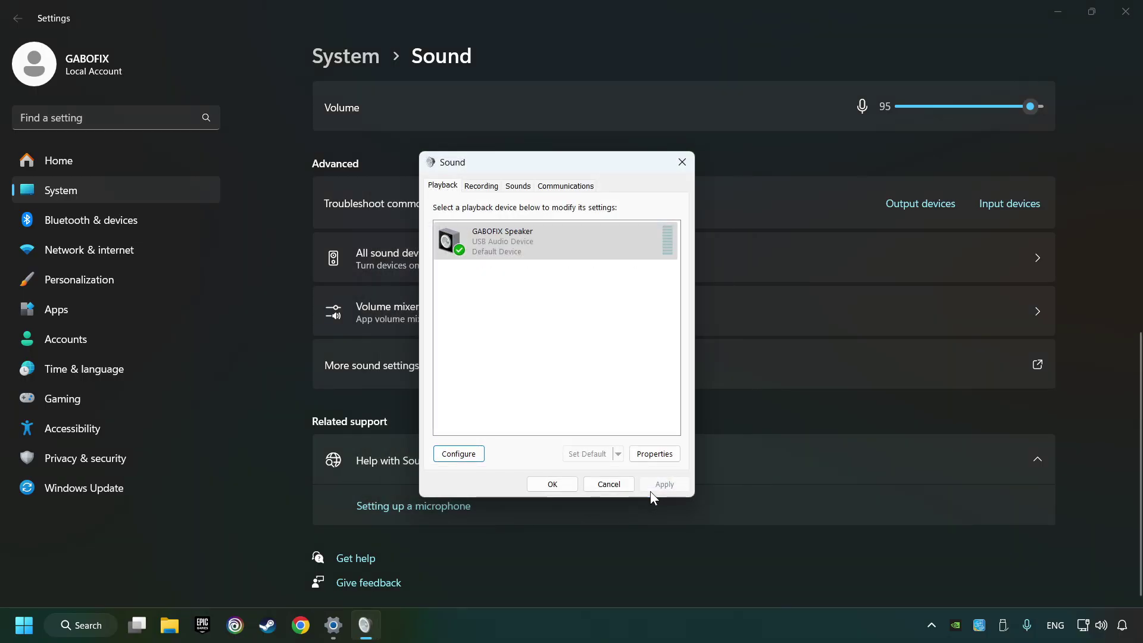
- In the speaker's Properties, check 'Disable all enhancements' and apply it
click(663, 457)
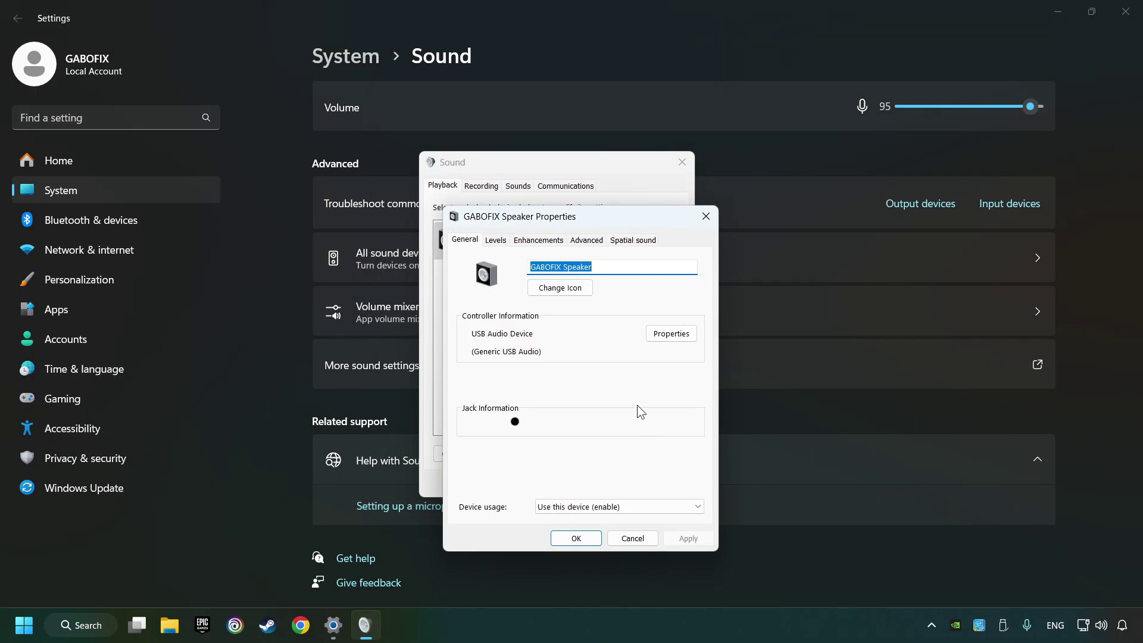
drag(611, 223, 591, 184)
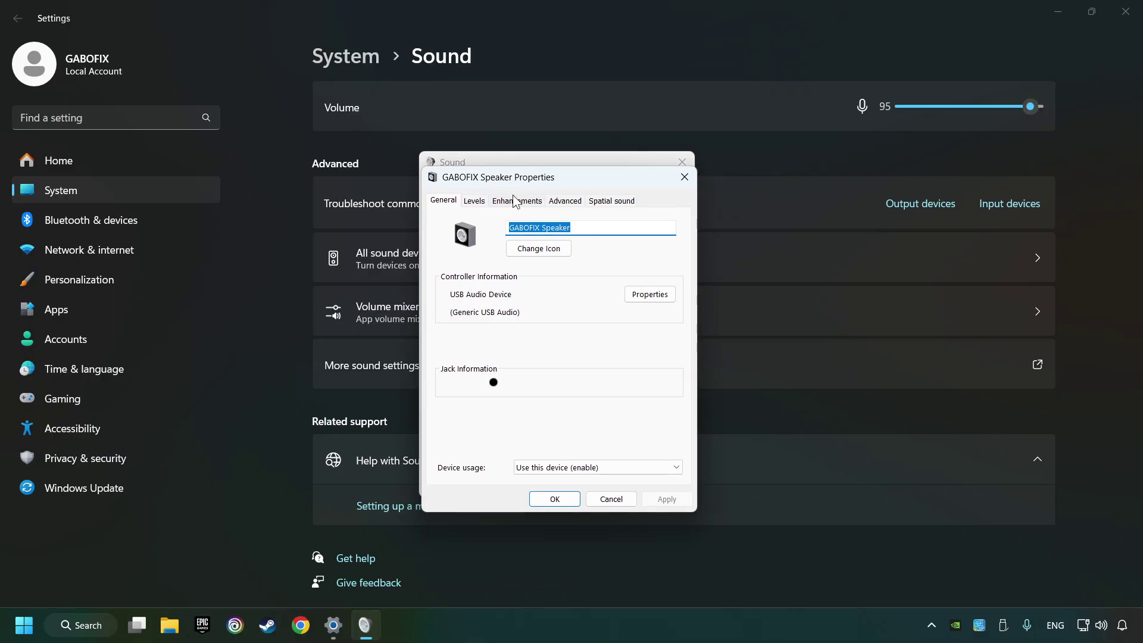
click(524, 202)
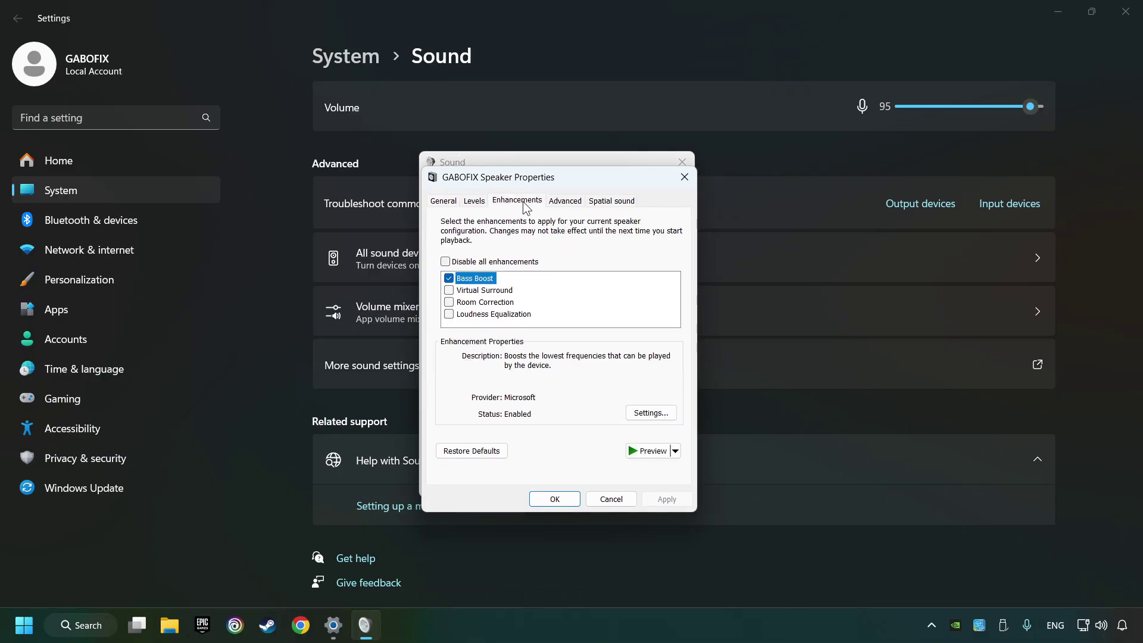
click(447, 262)
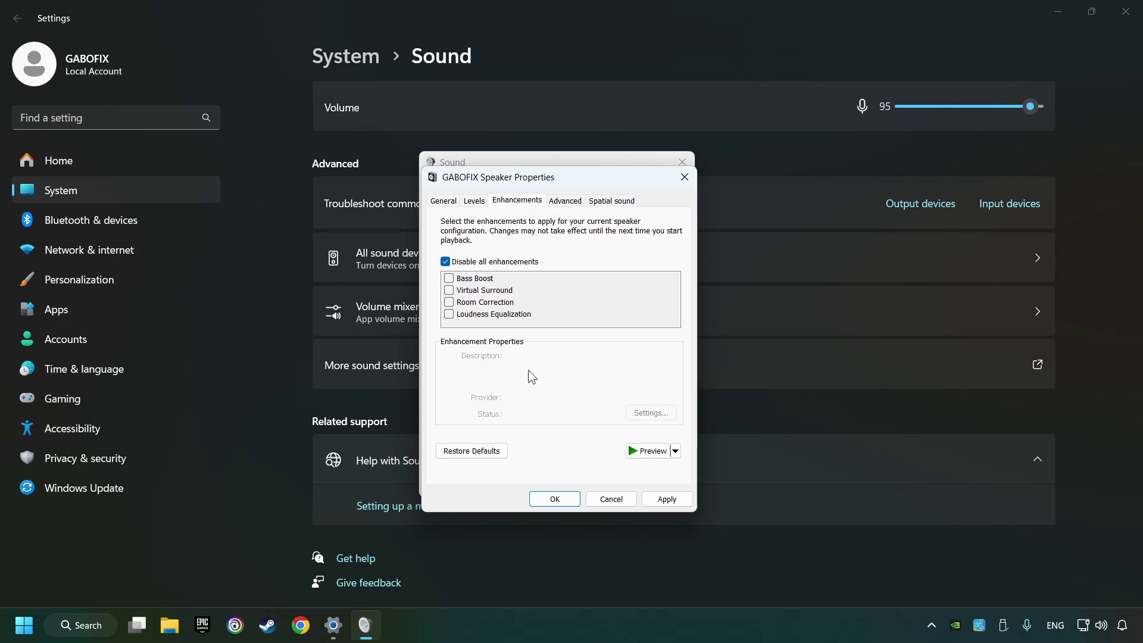
click(661, 500)
- Keep Default Format at 16 bit, 48000 Hz (DVD Quality) and Spatial sound Off
click(562, 201)
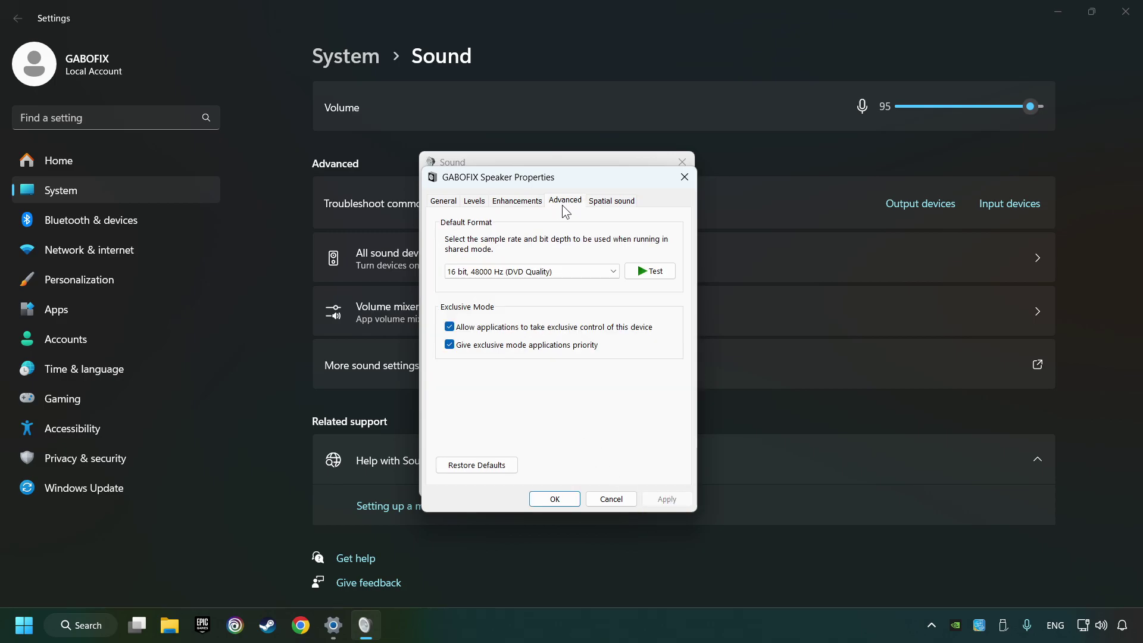
click(561, 271)
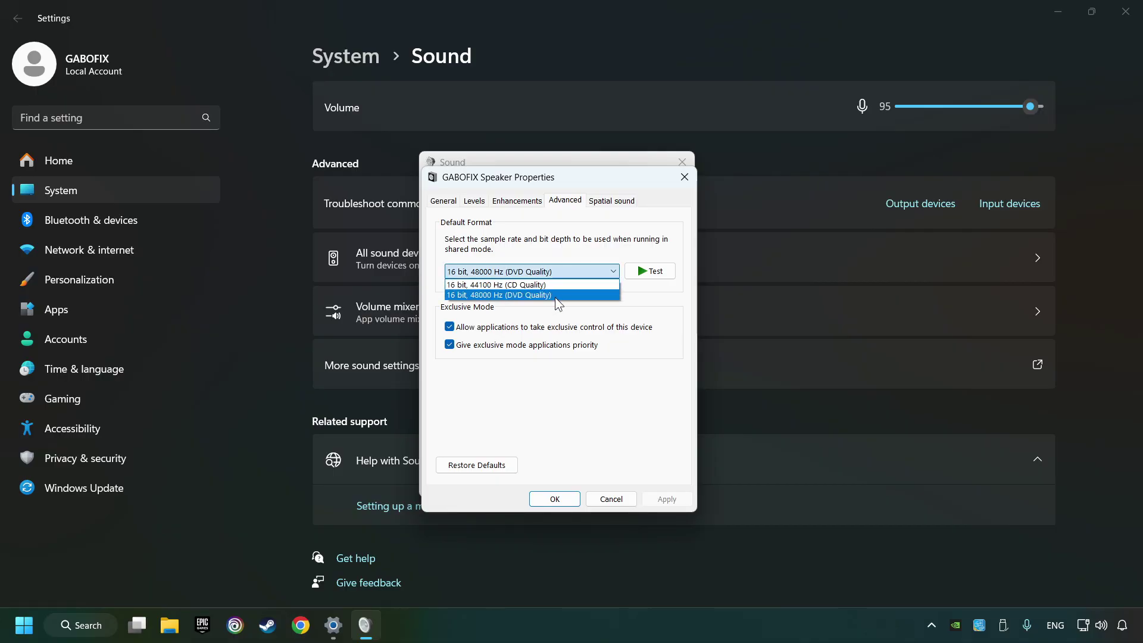
click(554, 294)
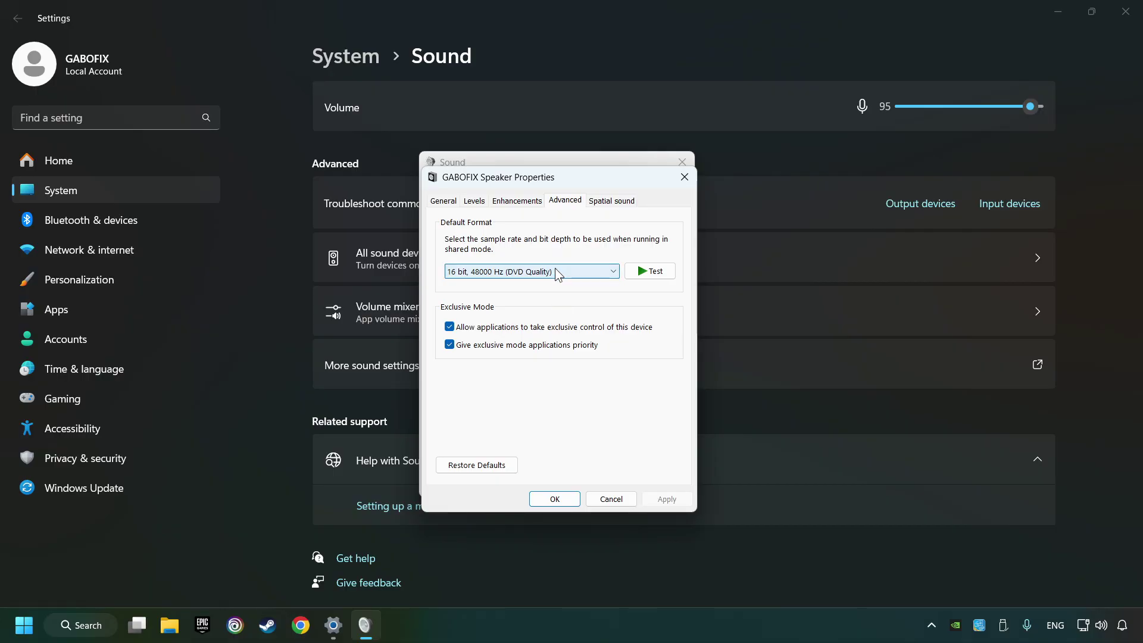
click(613, 202)
click(586, 267)
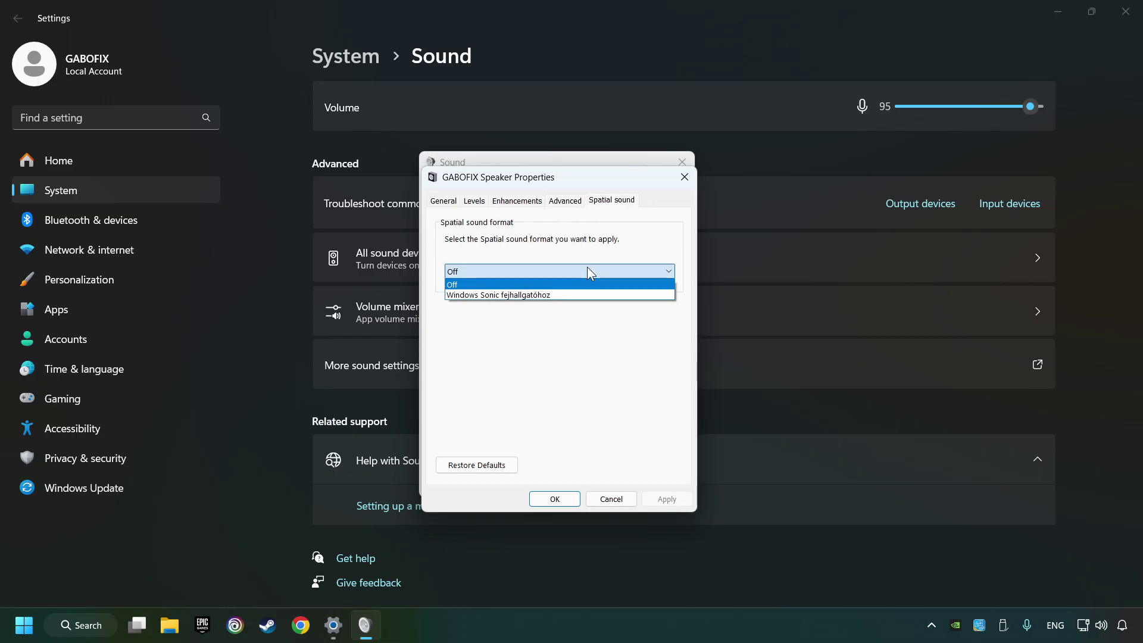
click(479, 241)
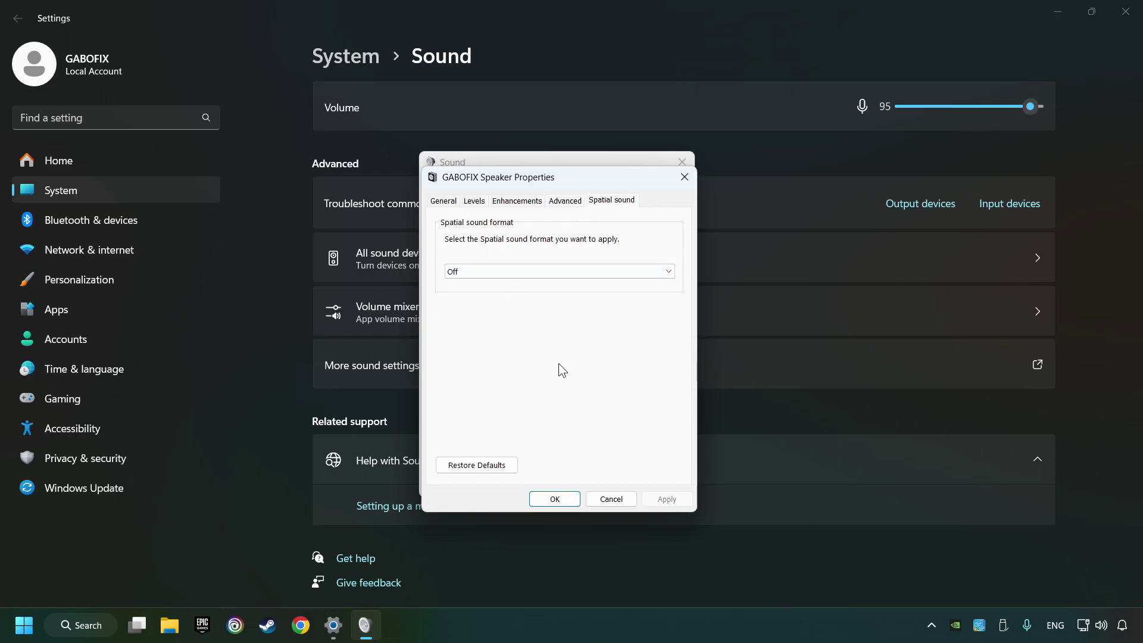
- Confirm the speaker properties with OK and close the Sound dialog
click(555, 499)
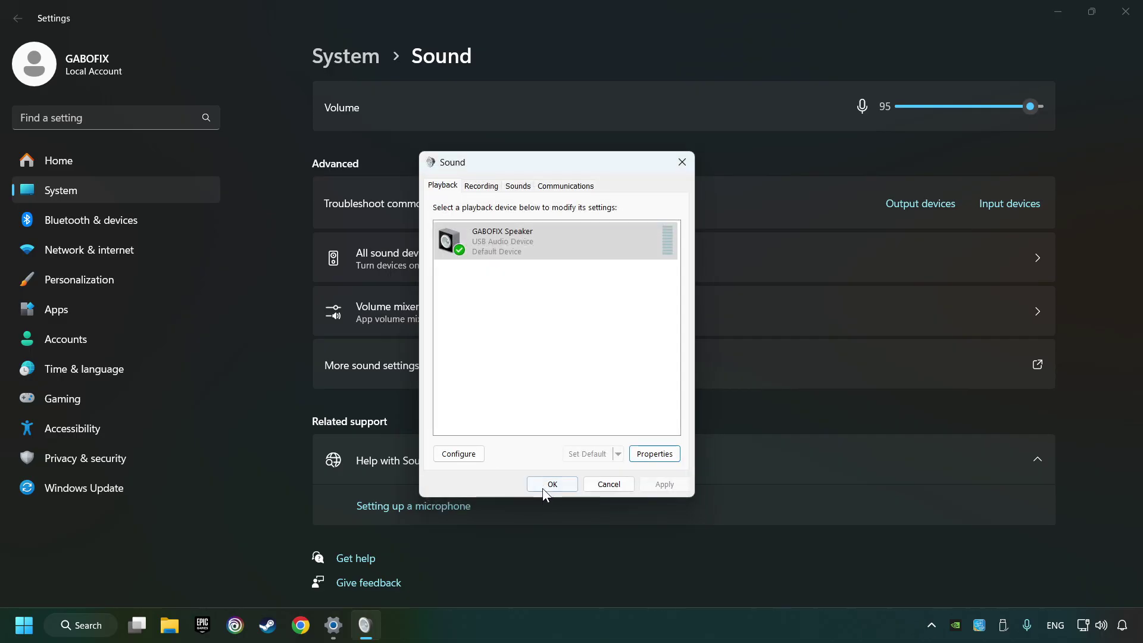
click(547, 485)
click(1126, 12)
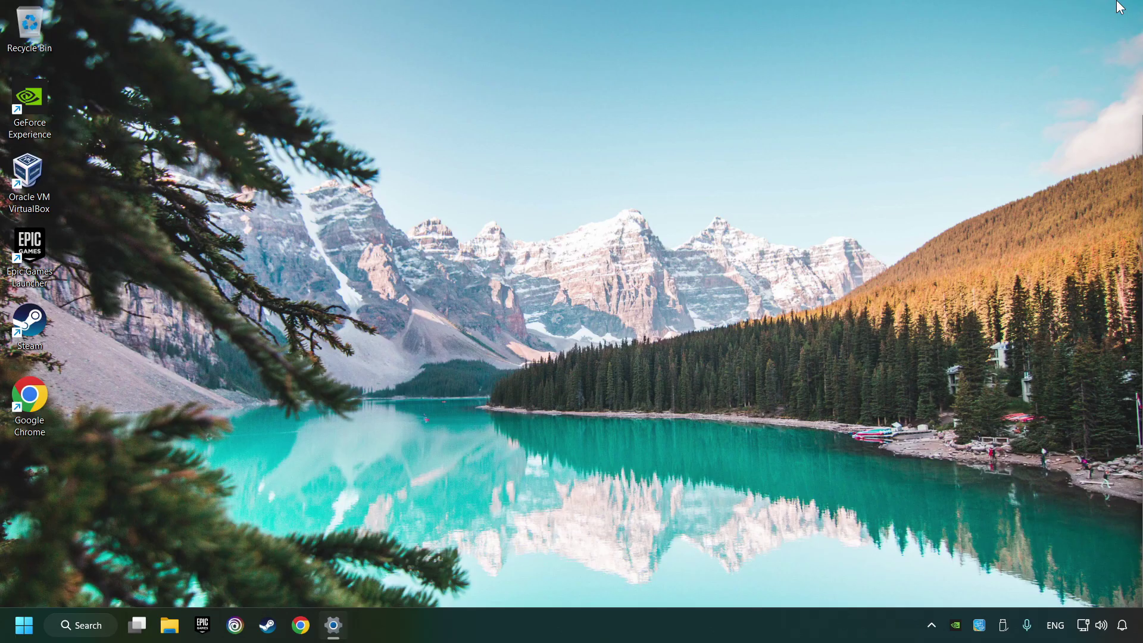
click(25, 625)
click(432, 574)
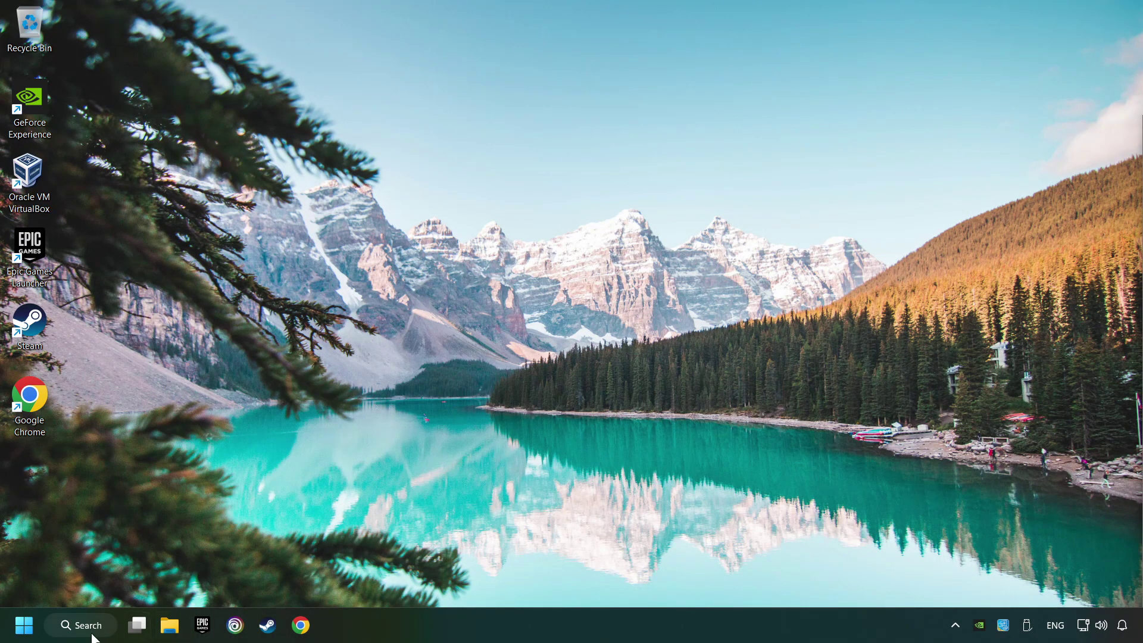
- Find Device Manager via taskbar search, launch it and maximize the window
click(81, 626)
text(dev)
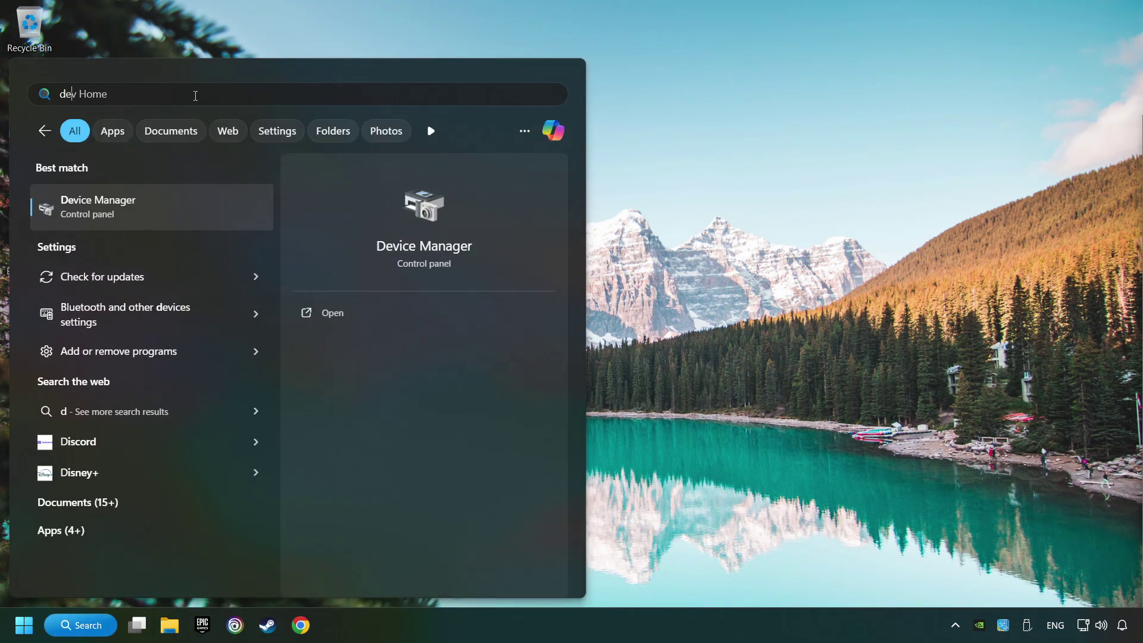
text(ice manager)
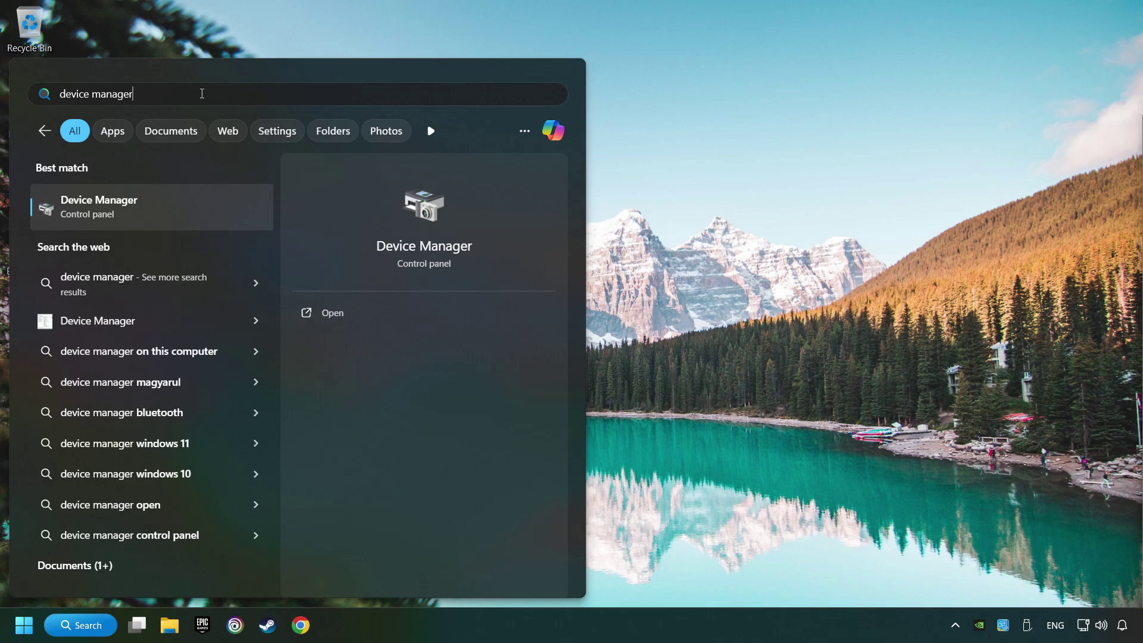
click(226, 206)
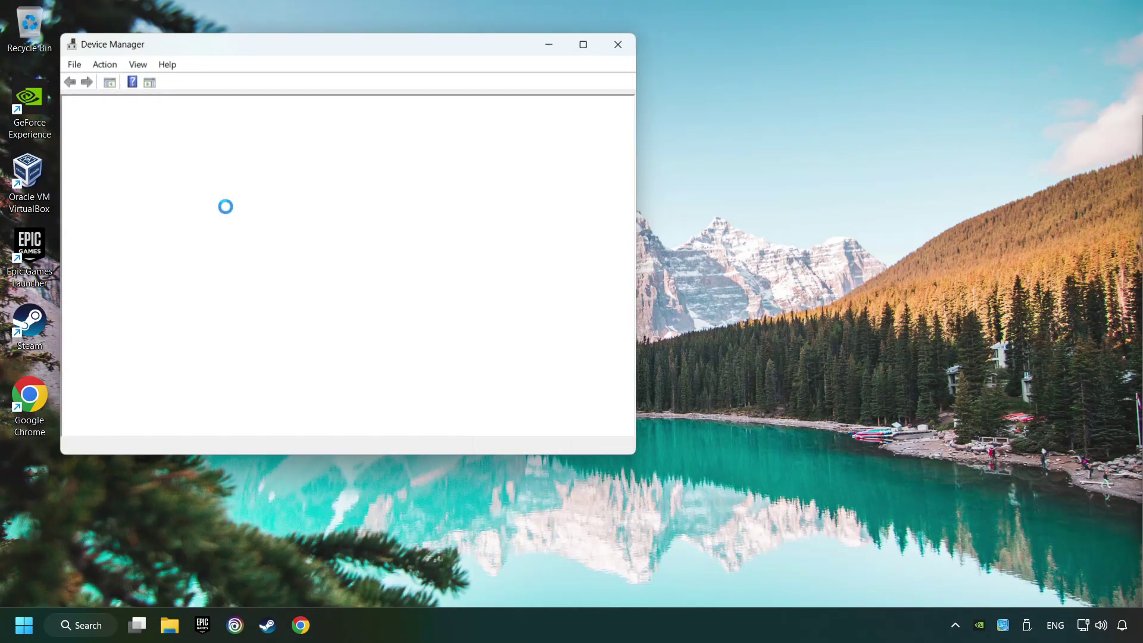
click(581, 50)
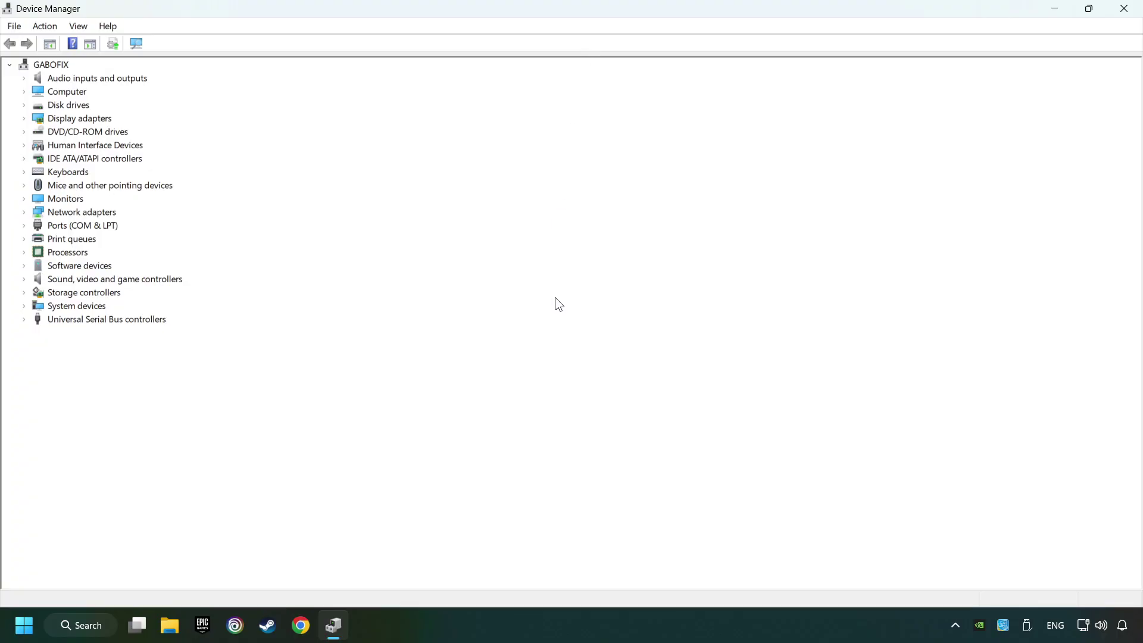
- Under Sound, video and game controllers, start Update driver for the USB Audio Device
click(24, 279)
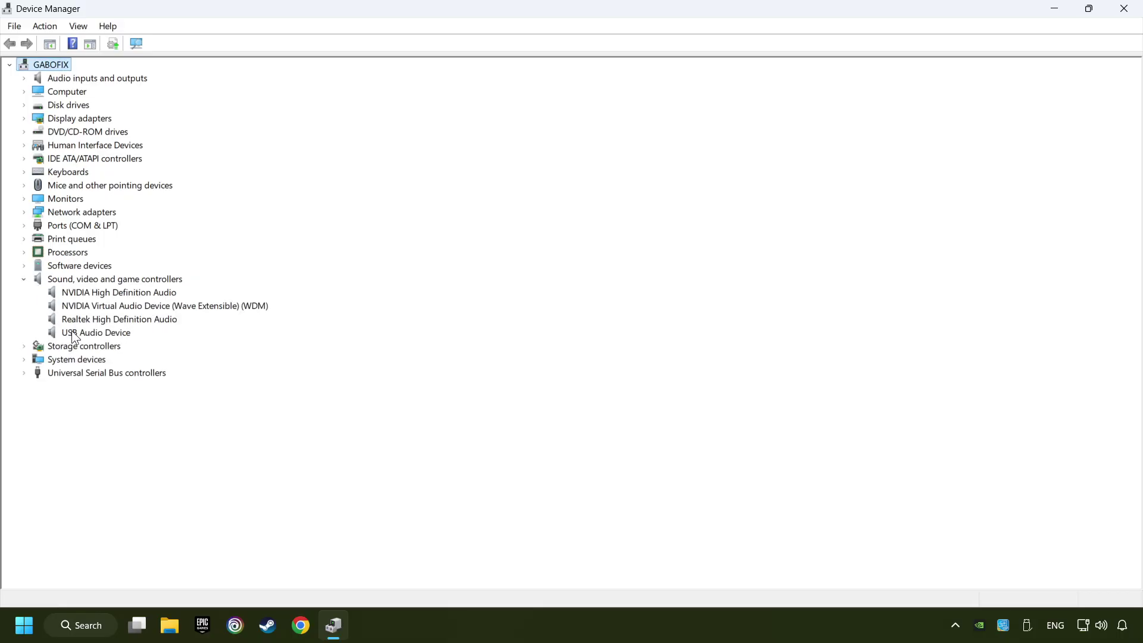
right_click(72, 332)
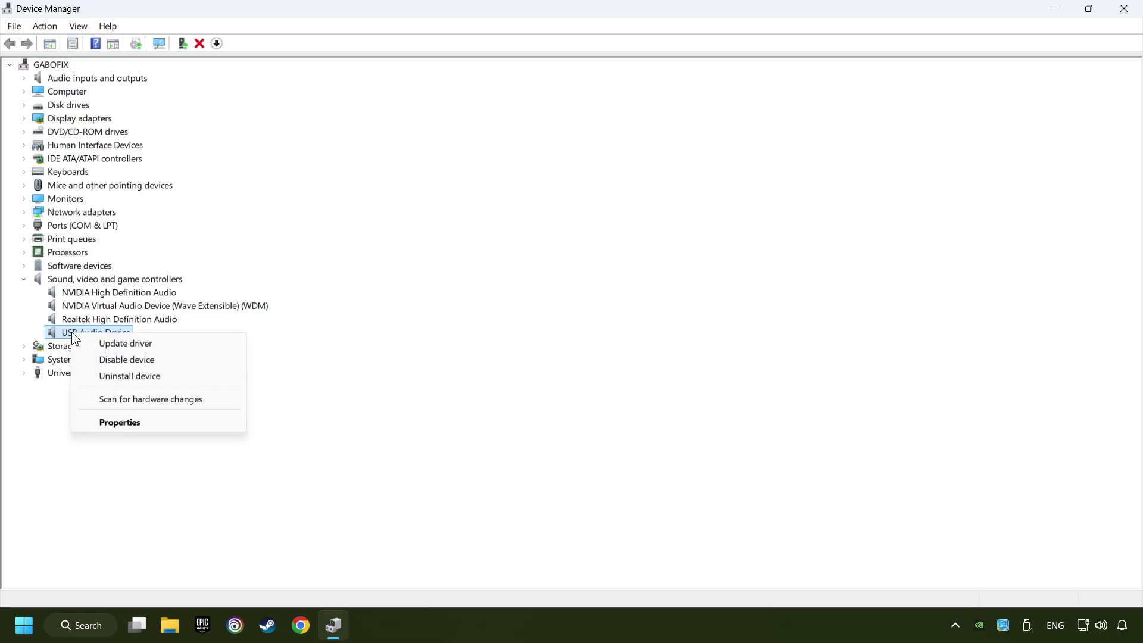
click(200, 343)
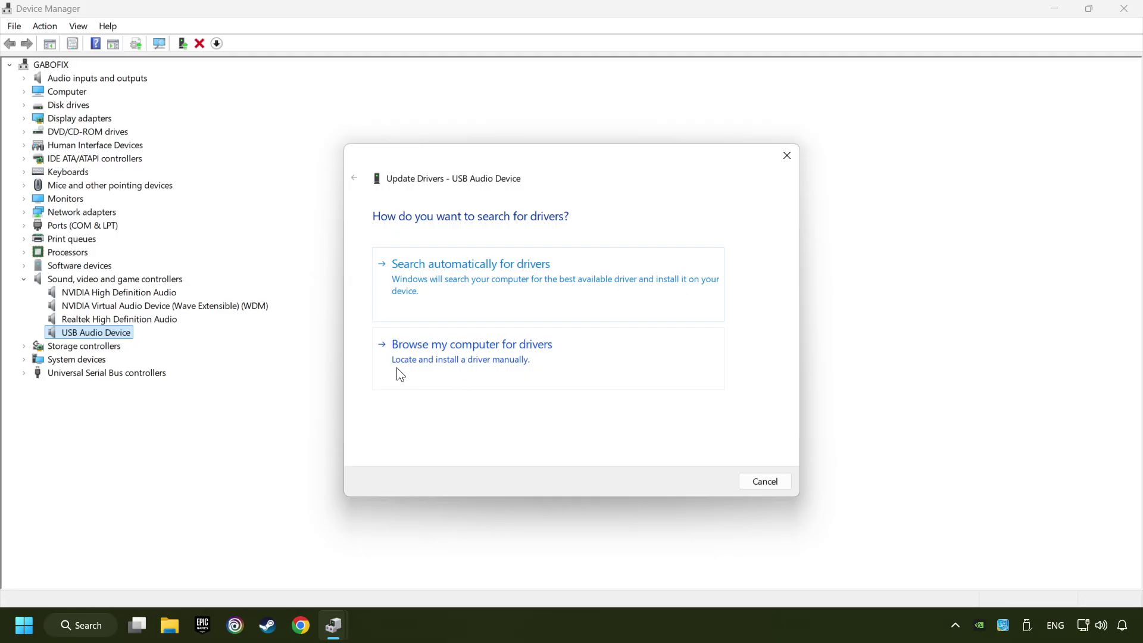
- Reinstall the USB Audio Device driver from the local driver list and close the success message
click(540, 361)
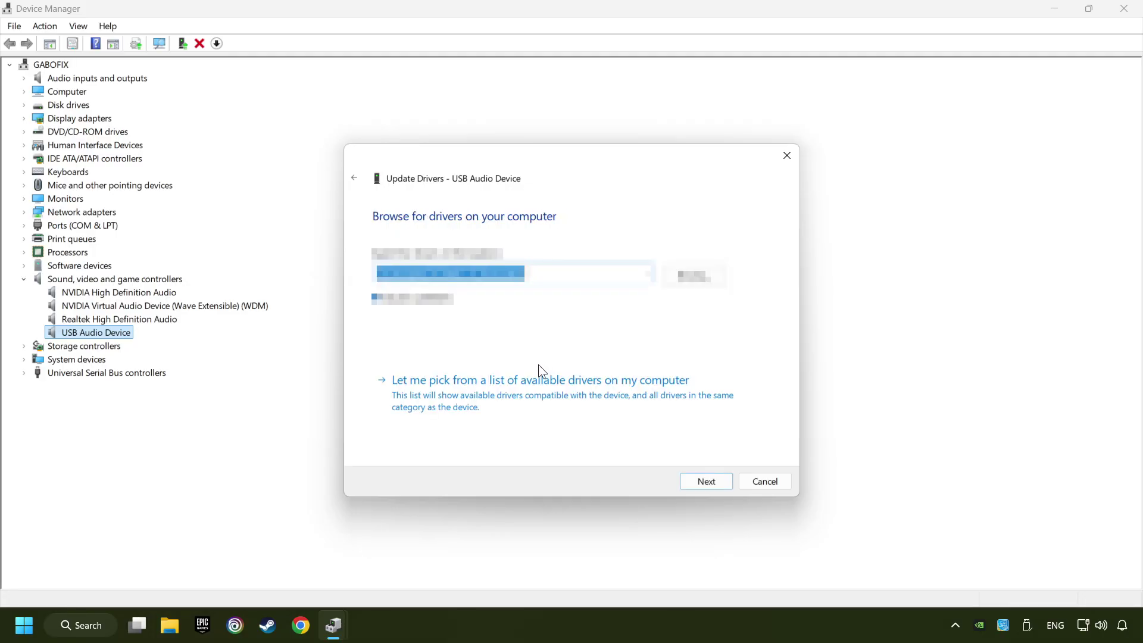
click(543, 401)
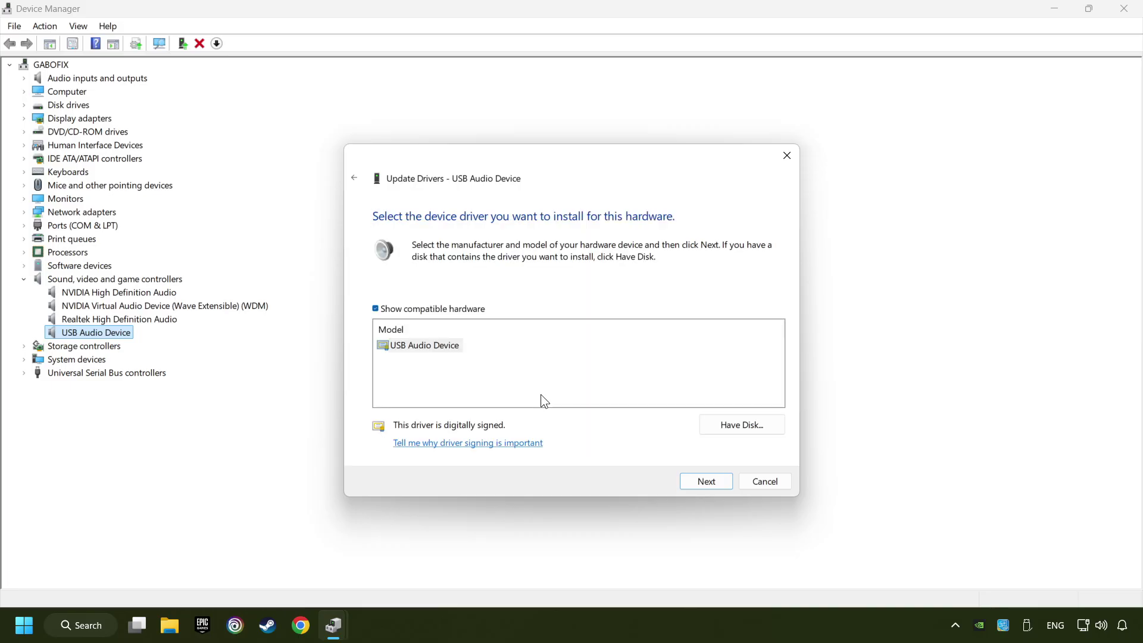
click(404, 350)
click(709, 484)
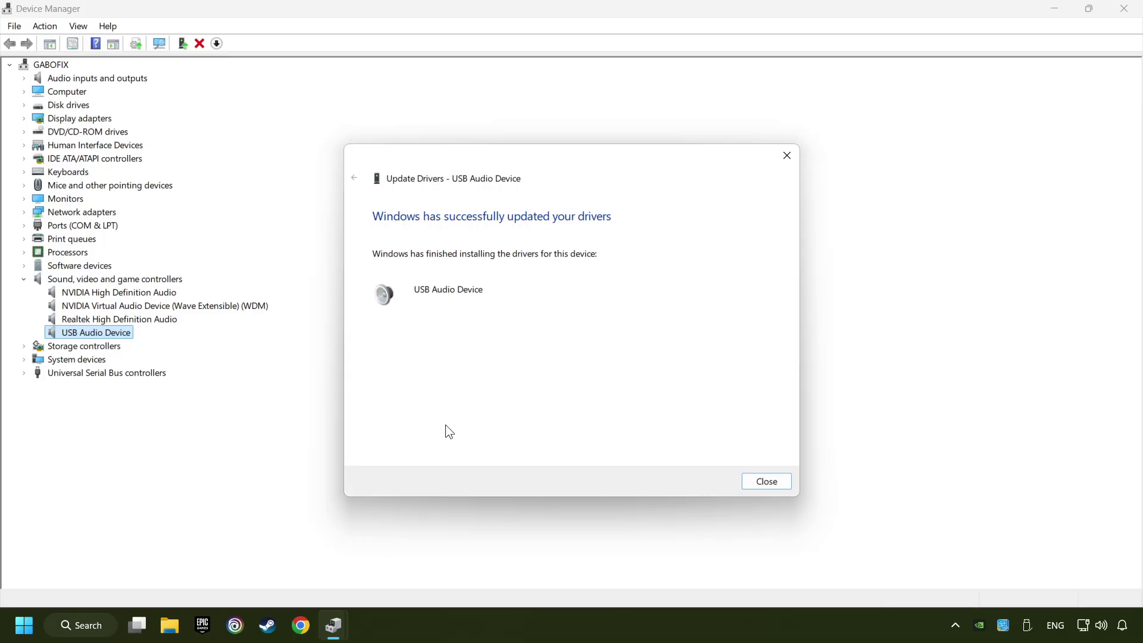
click(772, 488)
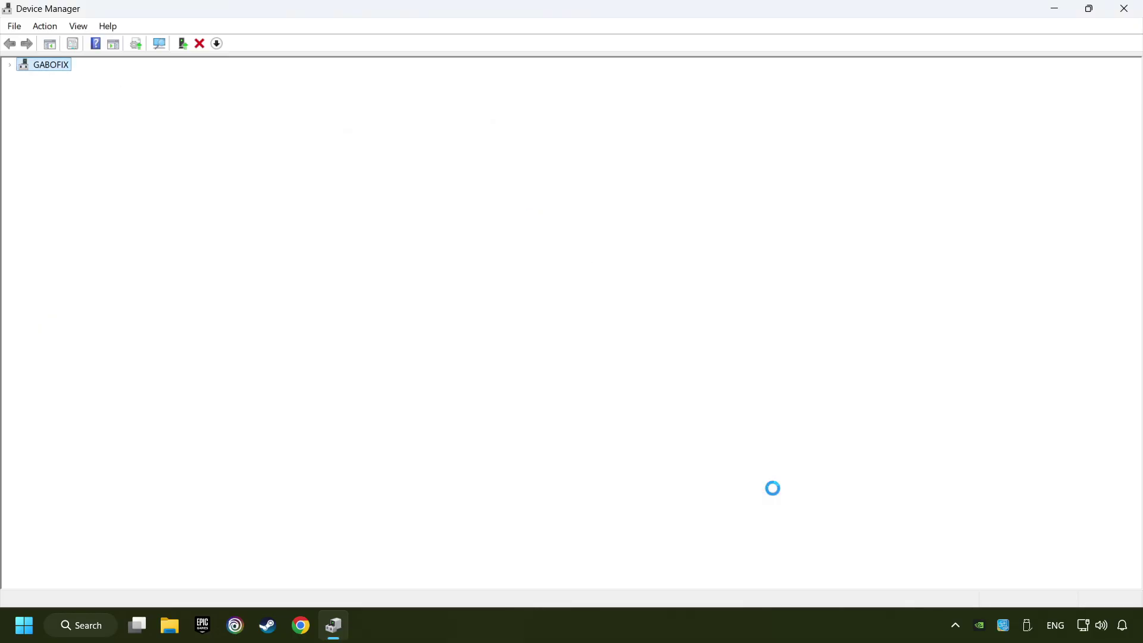
- Close Device Manager and bring up the Start menu power options
click(1125, 9)
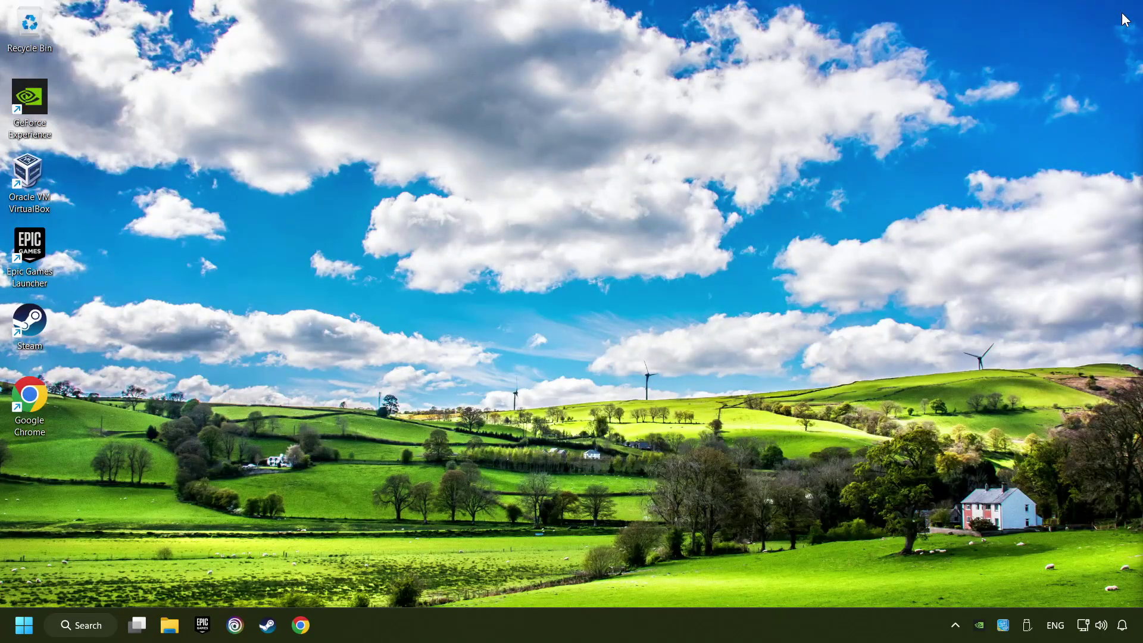
click(23, 626)
click(431, 572)
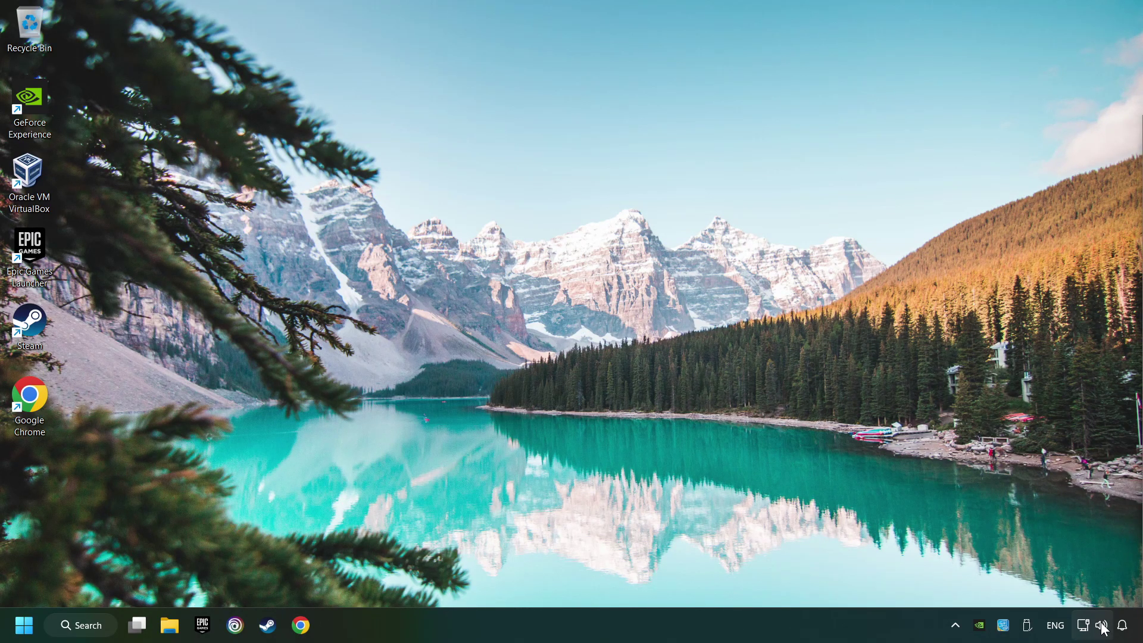
- Launch Troubleshoot sound problems from the taskbar speaker icon's menu
right_click(1101, 625)
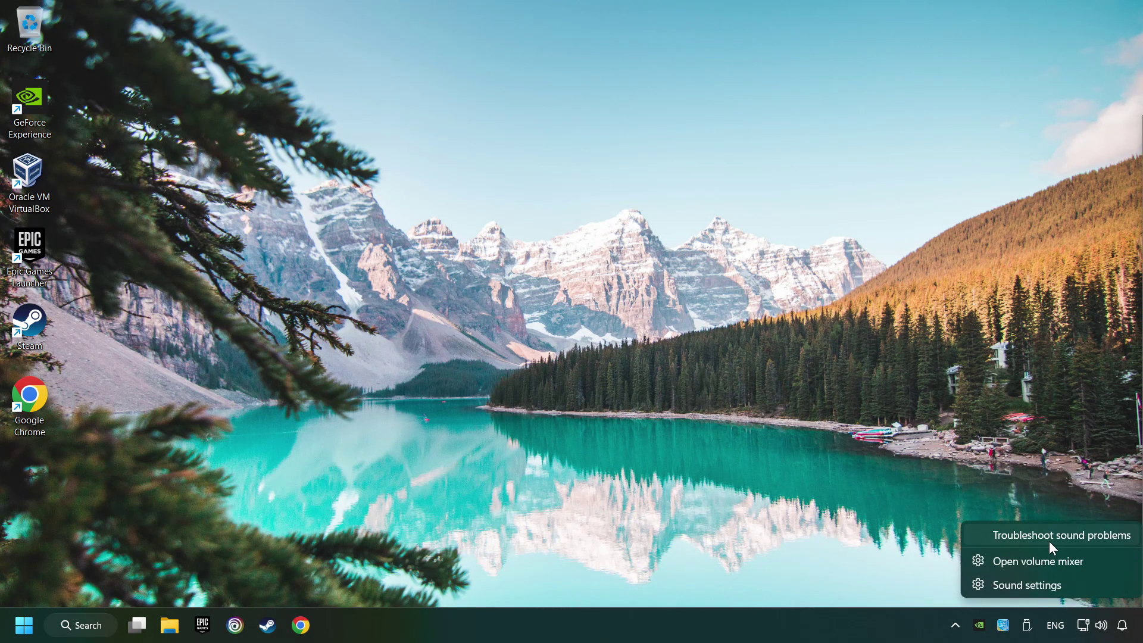
click(1051, 542)
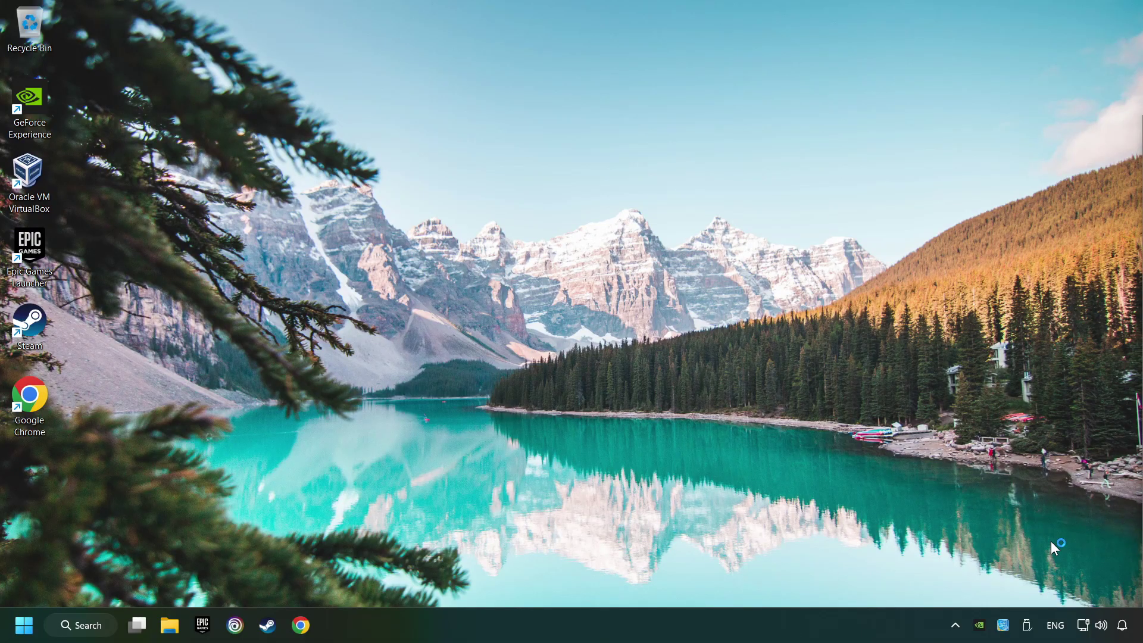